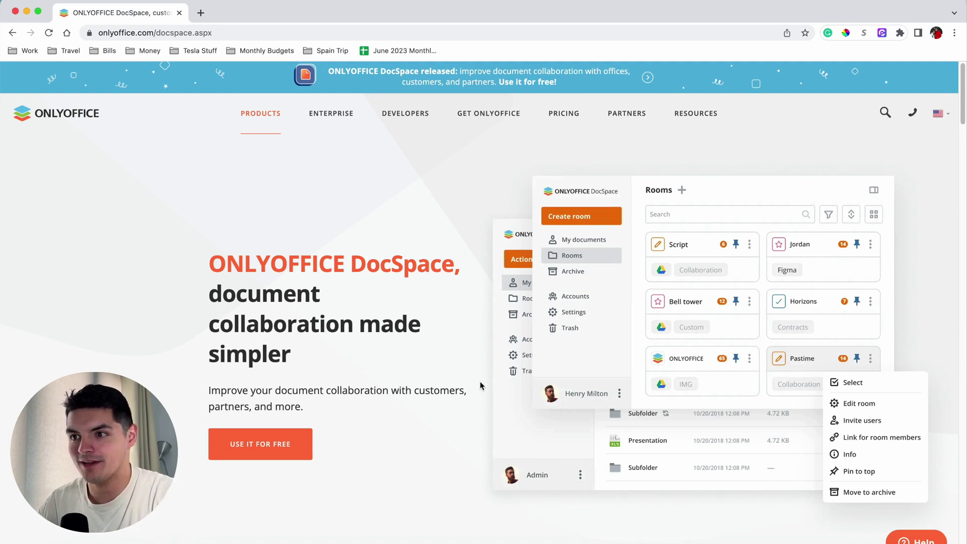
- Scroll the DocSpace product page down through its features to the Private rooms section
{"action": "scroll", "coordinate": [462, 372], "scroll_direction": "down", "scroll_amount": 1}
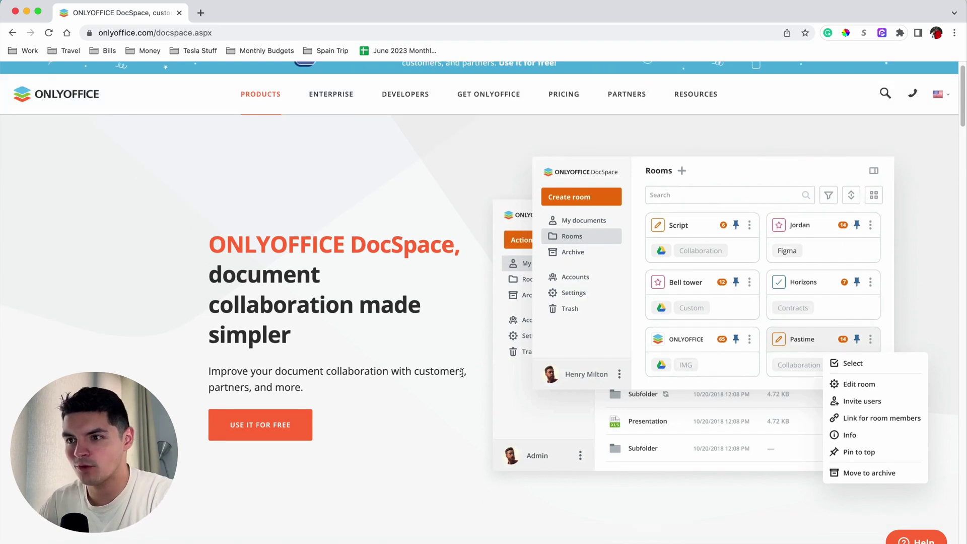
{"action": "scroll", "coordinate": [462, 372], "scroll_direction": "down", "scroll_amount": 4}
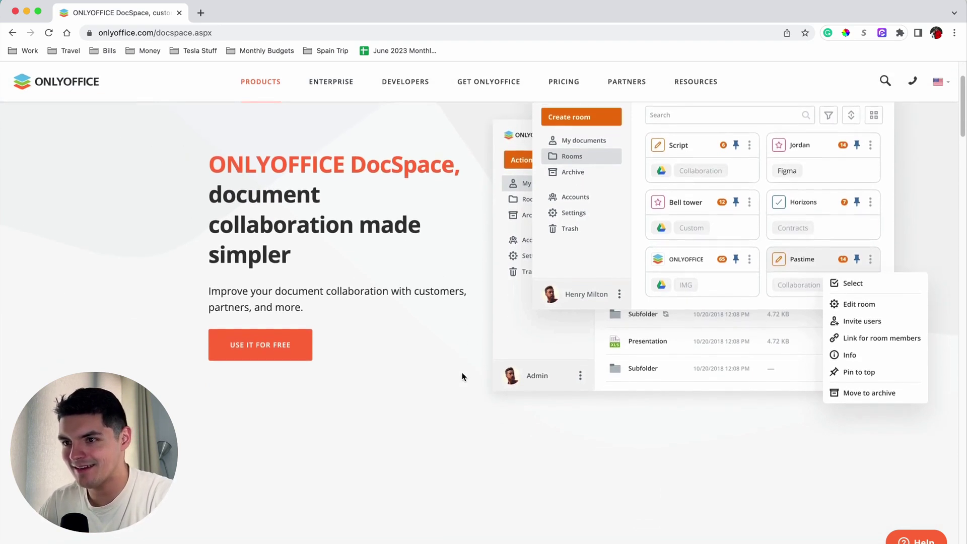
{"action": "scroll", "coordinate": [461, 375], "scroll_direction": "down", "scroll_amount": 1}
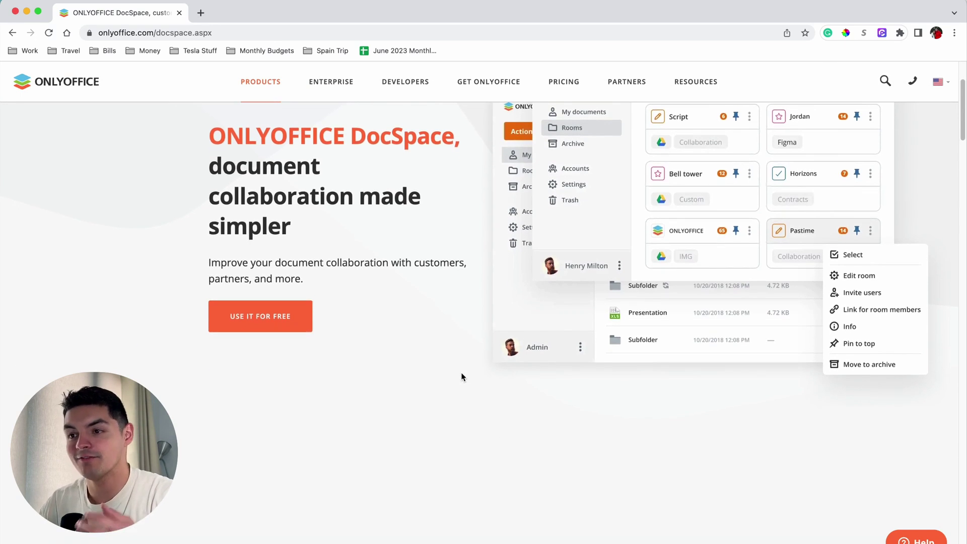
{"action": "scroll", "coordinate": [456, 377], "scroll_direction": "down", "scroll_amount": 14}
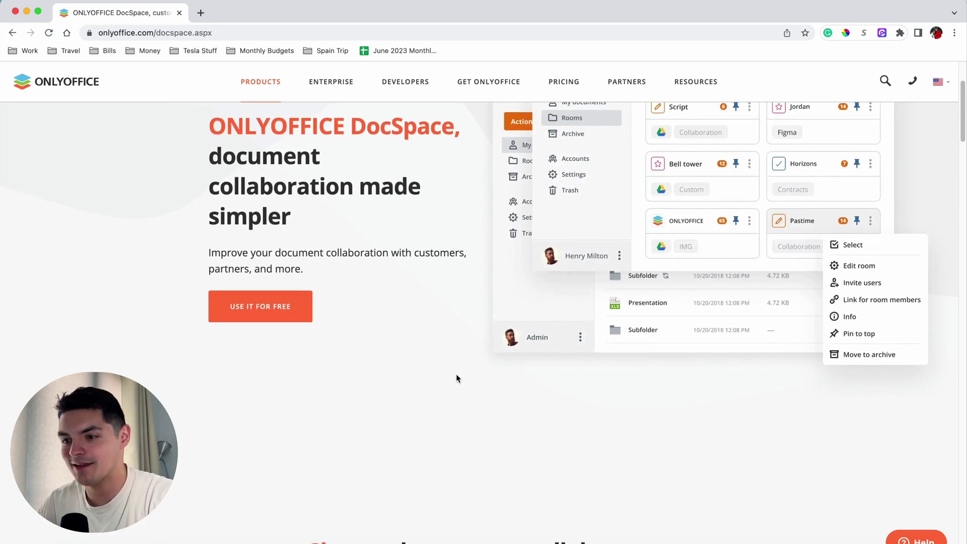
{"action": "scroll", "coordinate": [456, 378], "scroll_direction": "down", "scroll_amount": 1}
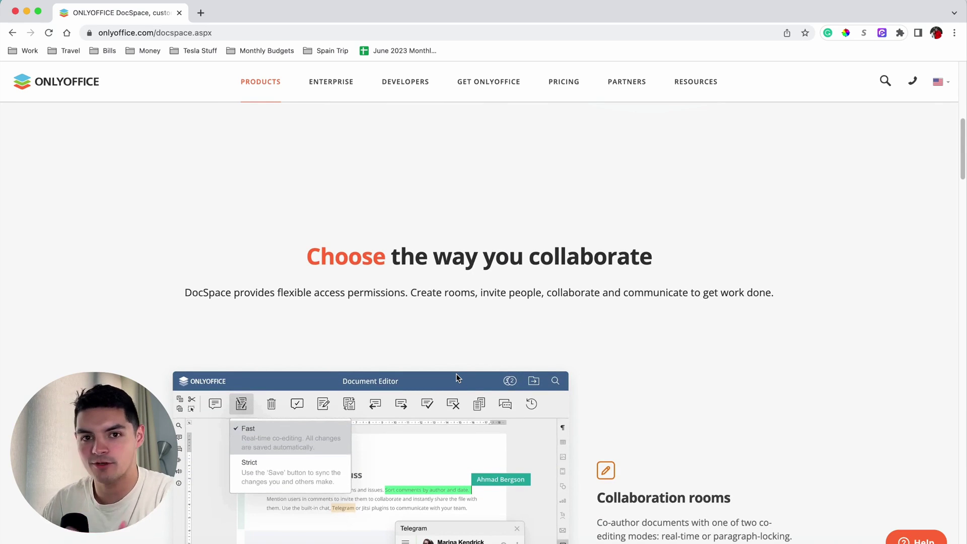
{"action": "scroll", "coordinate": [456, 376], "scroll_direction": "down", "scroll_amount": 2}
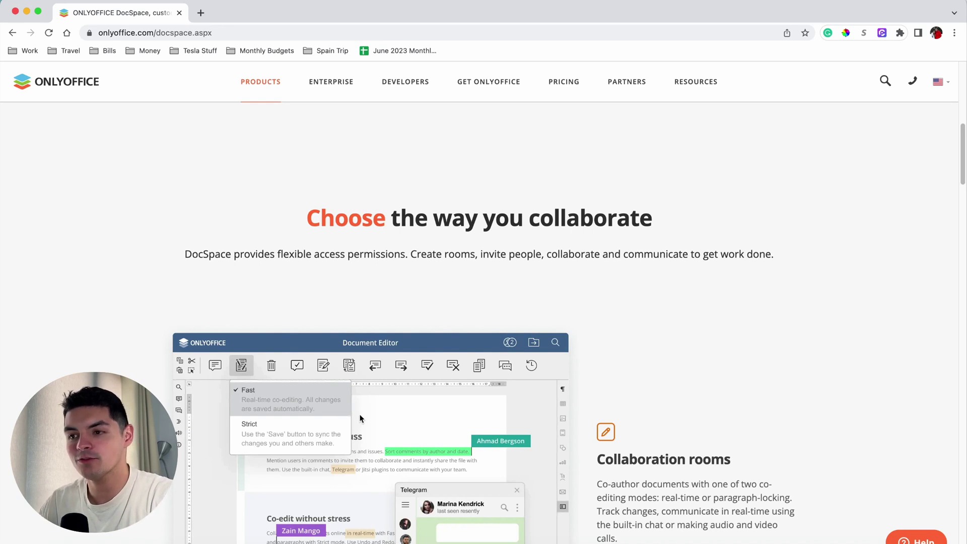
{"action": "scroll", "coordinate": [507, 425], "scroll_direction": "down", "scroll_amount": 5}
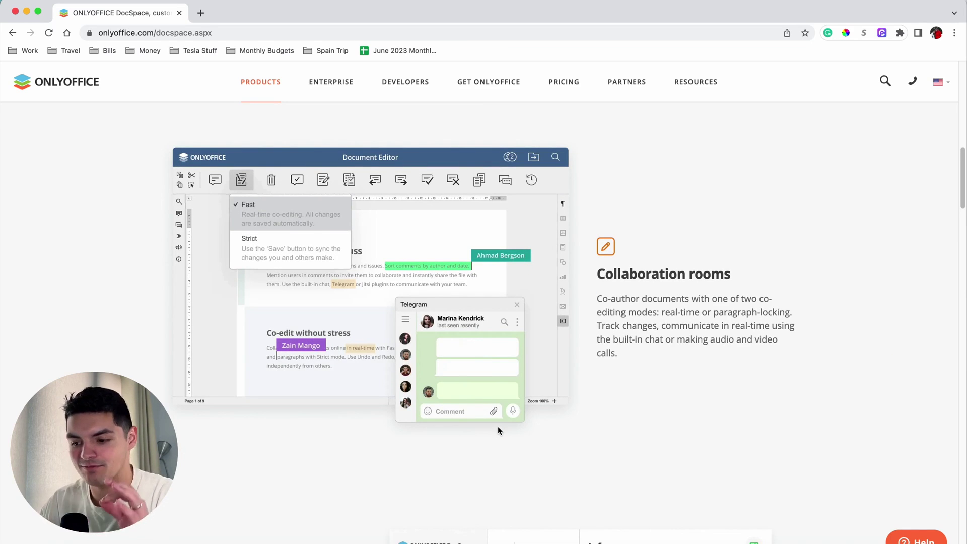
{"action": "scroll", "coordinate": [498, 426], "scroll_direction": "down", "scroll_amount": 12}
{"action": "scroll", "coordinate": [498, 428], "scroll_direction": "down", "scroll_amount": 4}
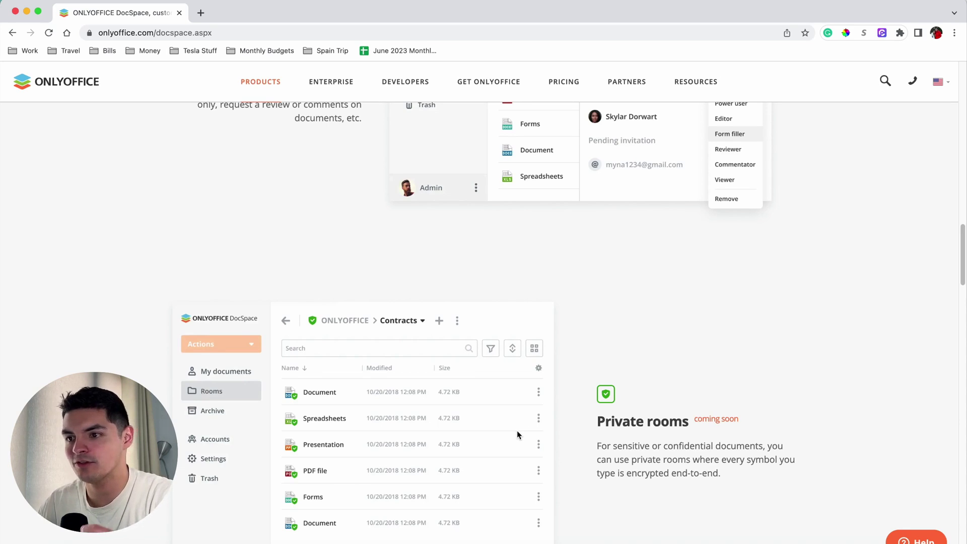
{"action": "scroll", "coordinate": [517, 430], "scroll_direction": "down", "scroll_amount": 3}
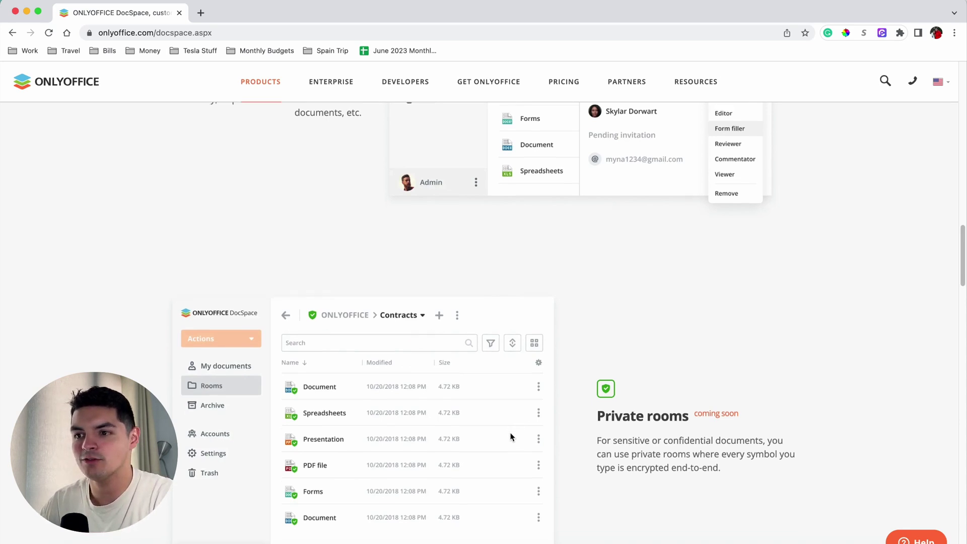
{"action": "scroll", "coordinate": [512, 436], "scroll_direction": "down", "scroll_amount": 1}
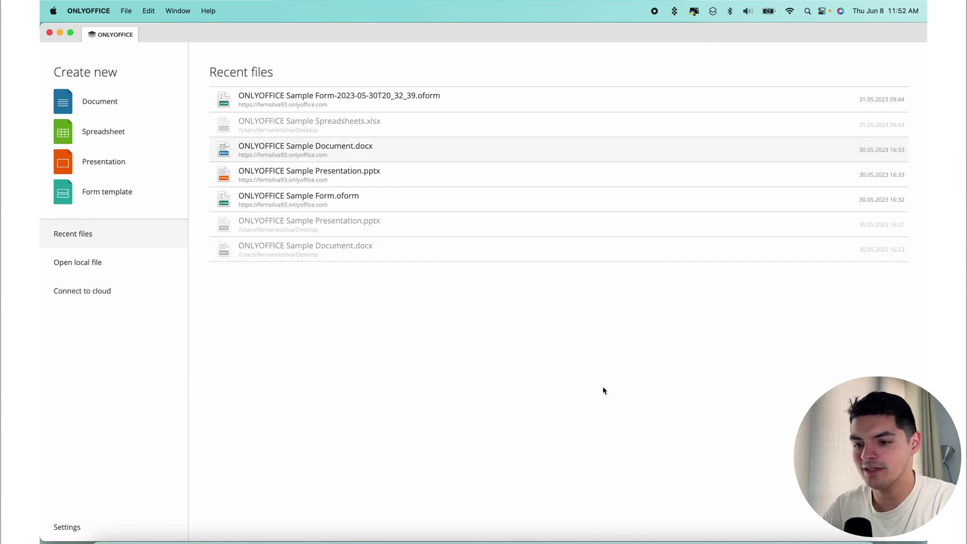
- Open the connected DocSpace portal from the cloud list, dismissing the Add cloud form unused
{"action": "left_click", "coordinate": [112, 297]}
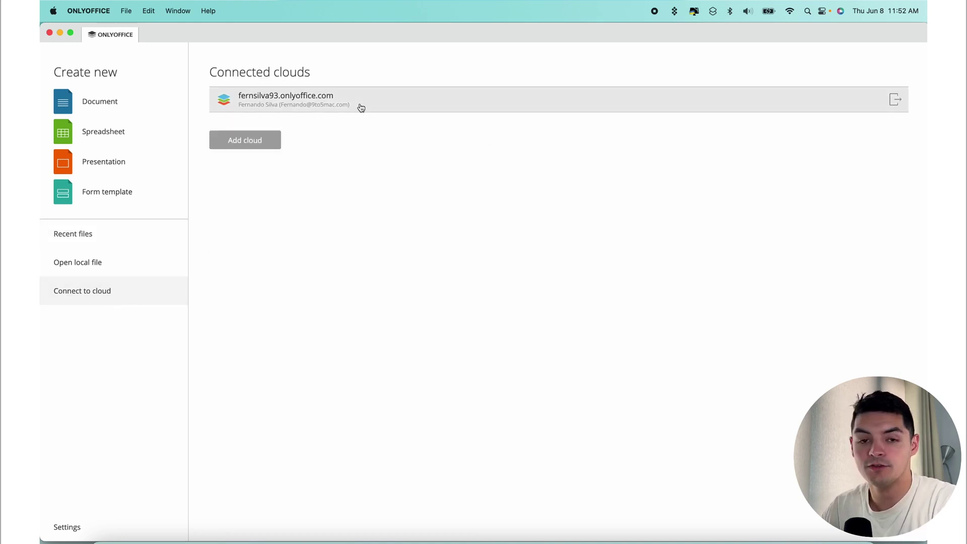
{"action": "left_click", "coordinate": [240, 141]}
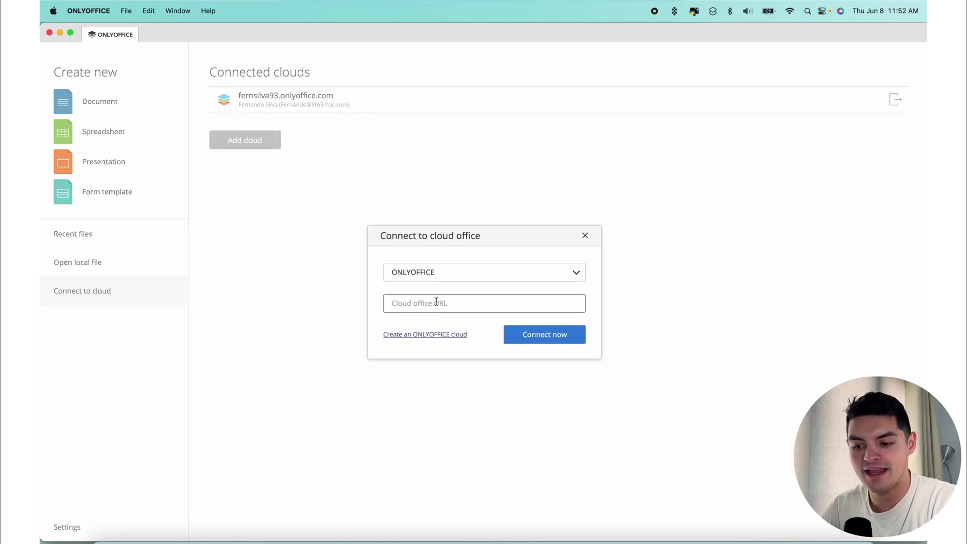
{"action": "left_click", "coordinate": [584, 235]}
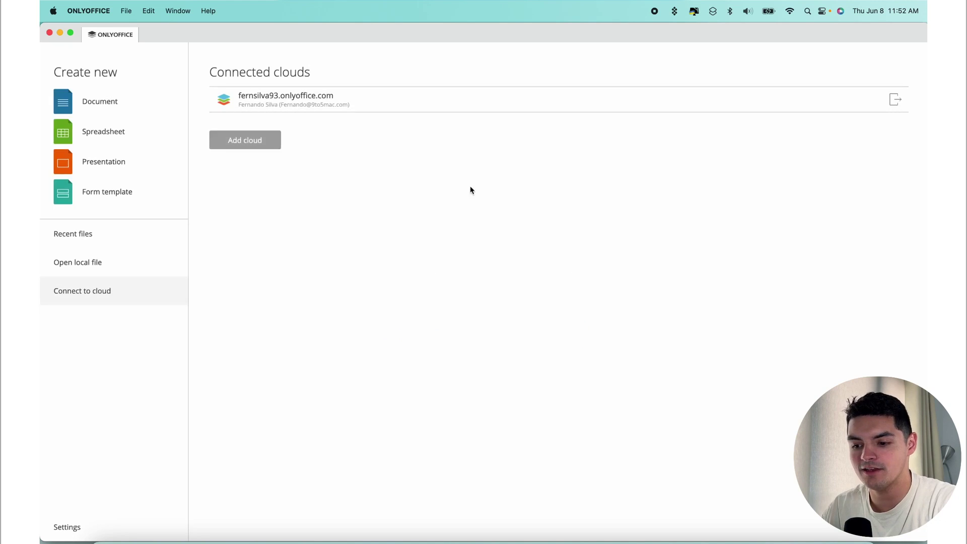
{"action": "left_click", "coordinate": [306, 98]}
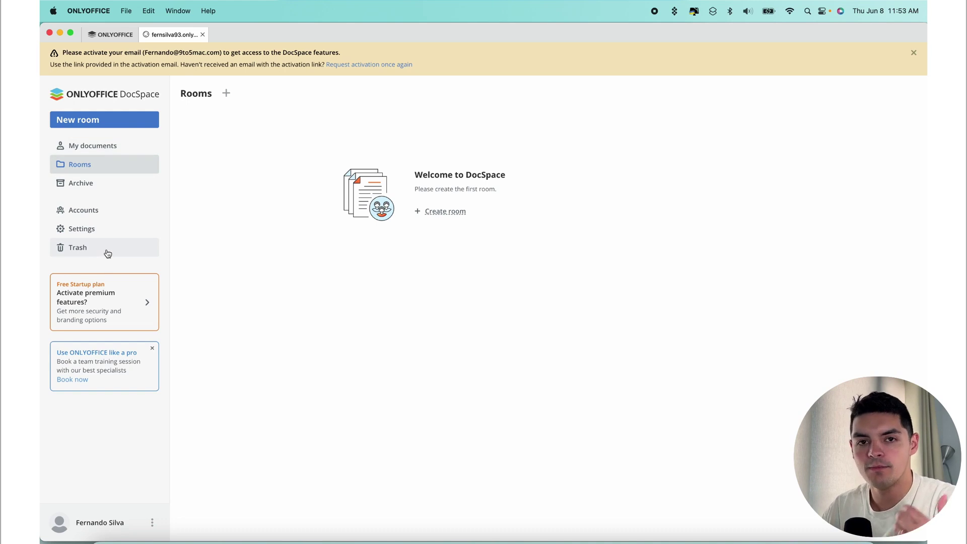
- Browse the My documents, Rooms, Archive and Accounts sections in the DocSpace sidebar
{"action": "left_click", "coordinate": [105, 150]}
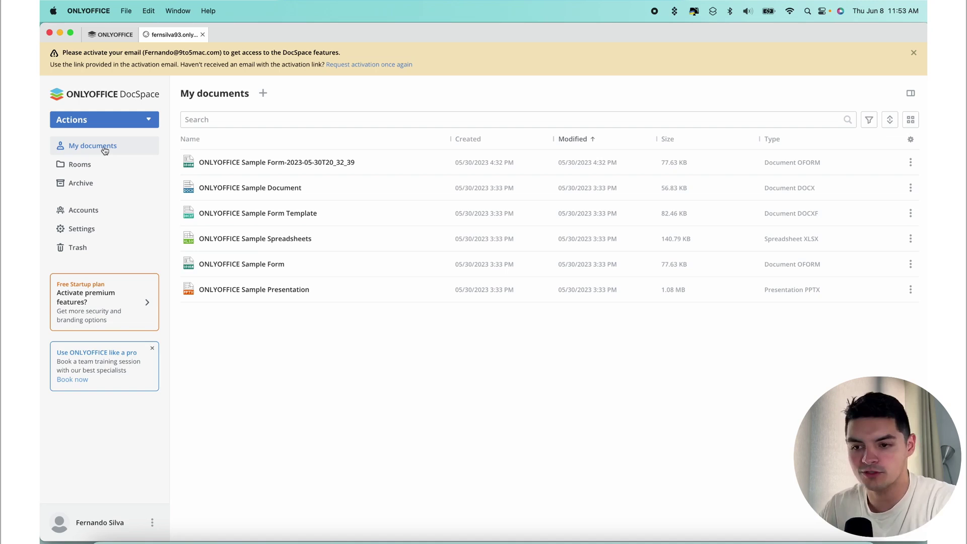
{"action": "left_click", "coordinate": [89, 165]}
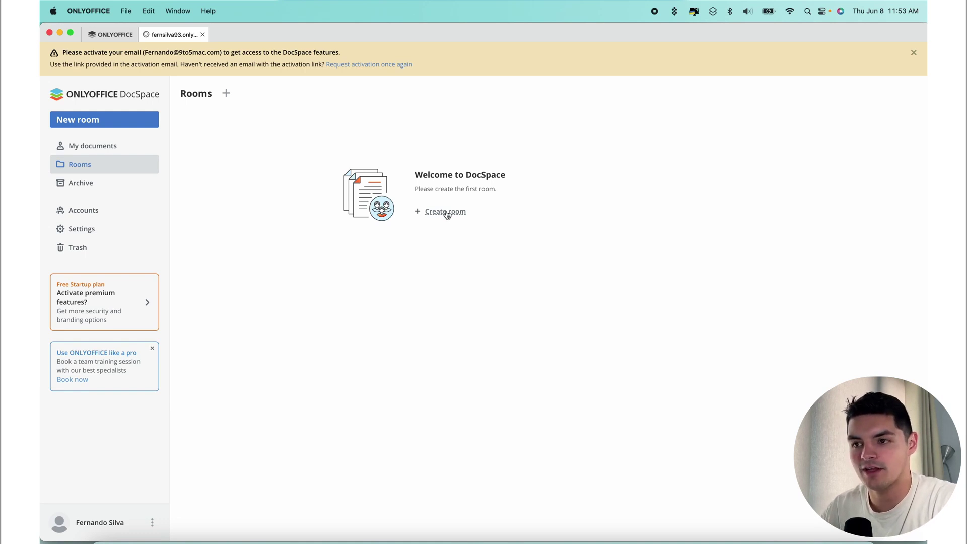
{"action": "left_click", "coordinate": [79, 185]}
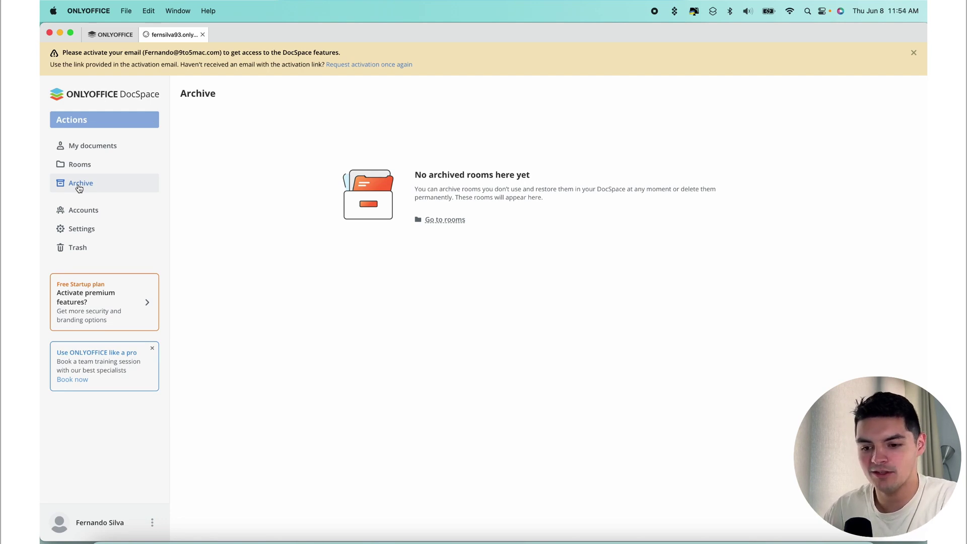
{"action": "left_click", "coordinate": [82, 209]}
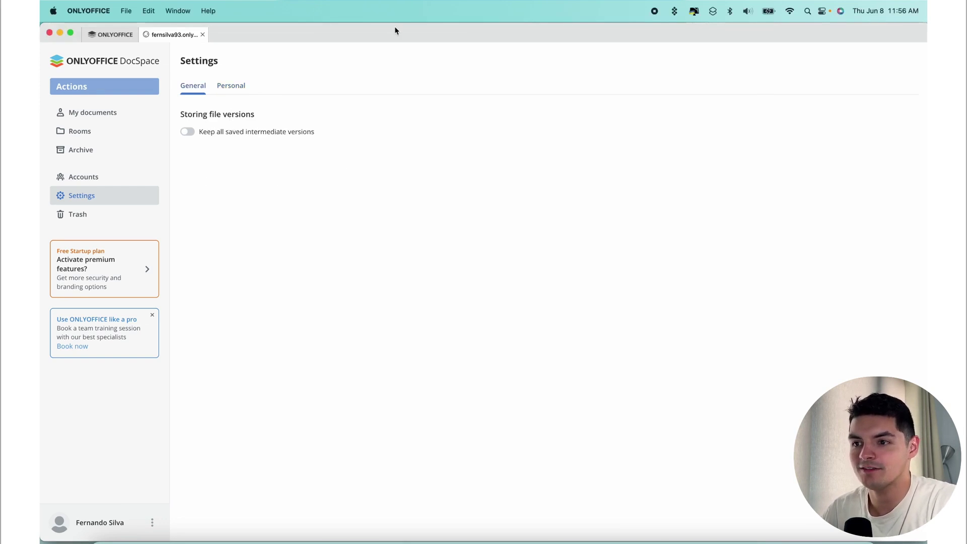
- Open the portal-wide DocSpace Settings from the account options menu
{"action": "left_click", "coordinate": [152, 526]}
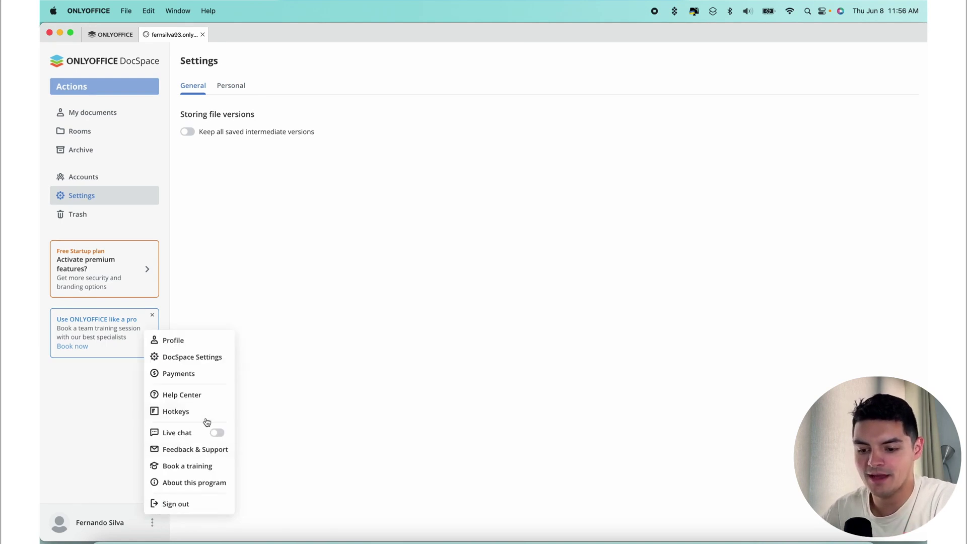
{"action": "left_click", "coordinate": [187, 359]}
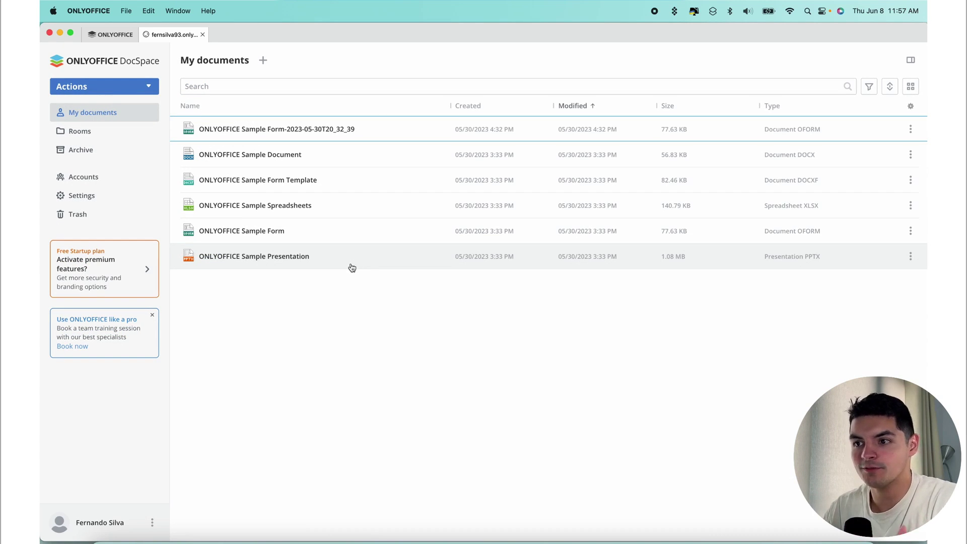
- On Accounts, review the invite roles, closing the User invitation form without inviting anyone
{"action": "left_click", "coordinate": [112, 178]}
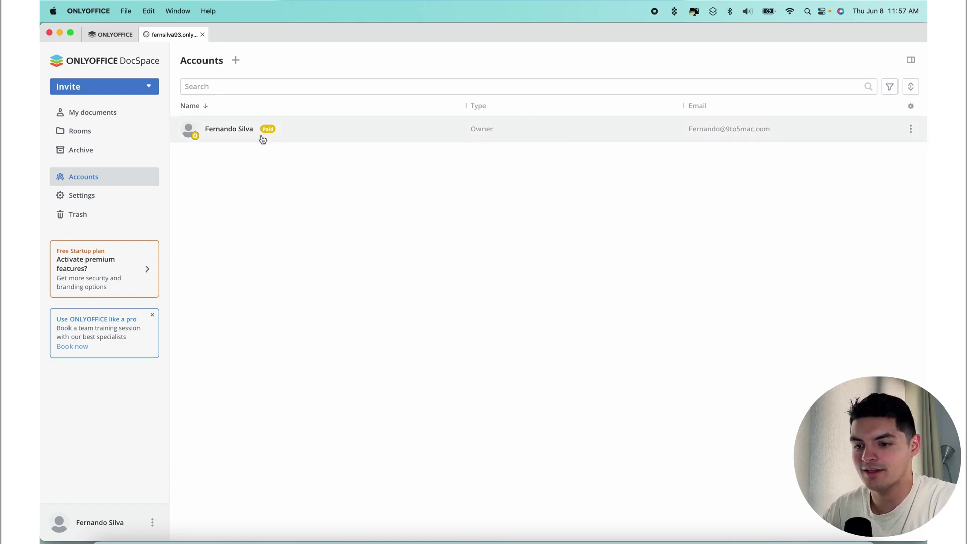
{"action": "left_click", "coordinate": [236, 61]}
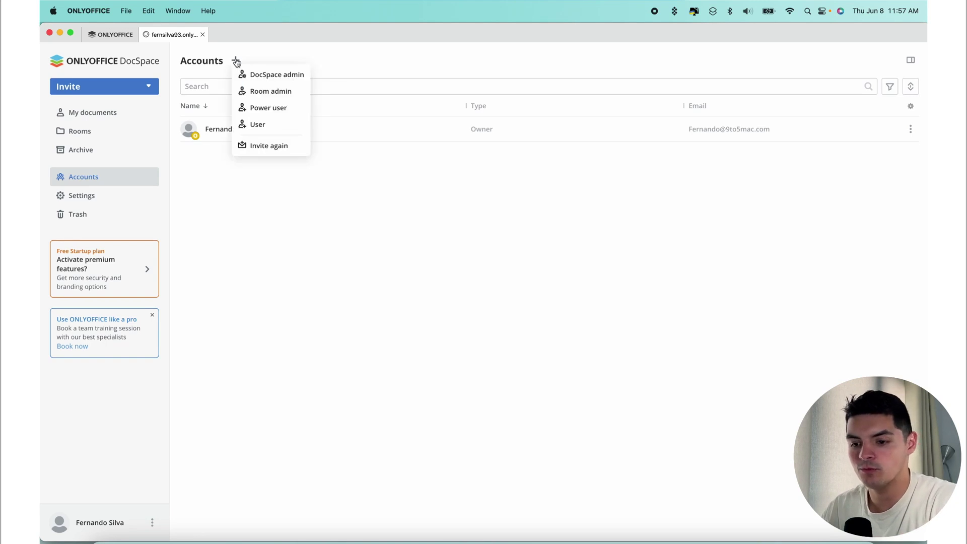
{"action": "left_click", "coordinate": [266, 127]}
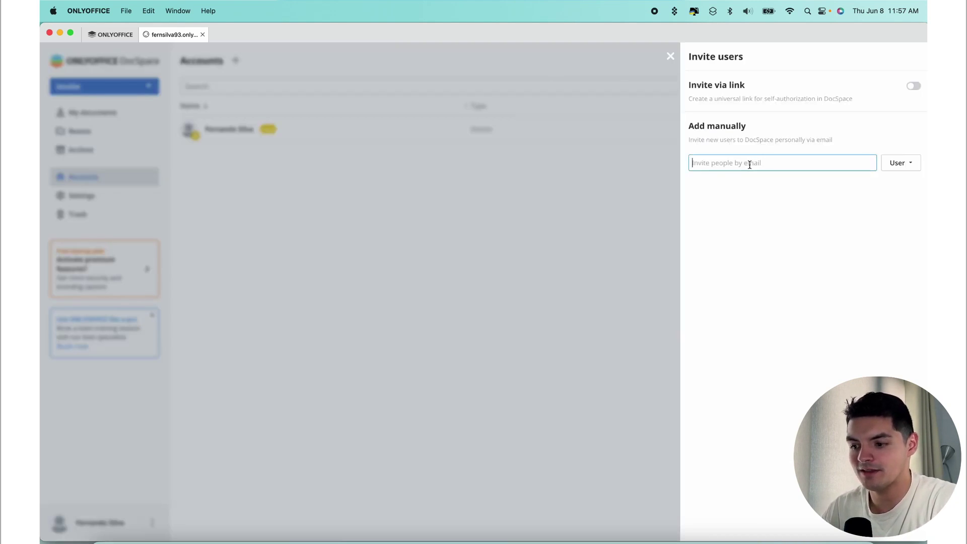
{"action": "left_click", "coordinate": [670, 56]}
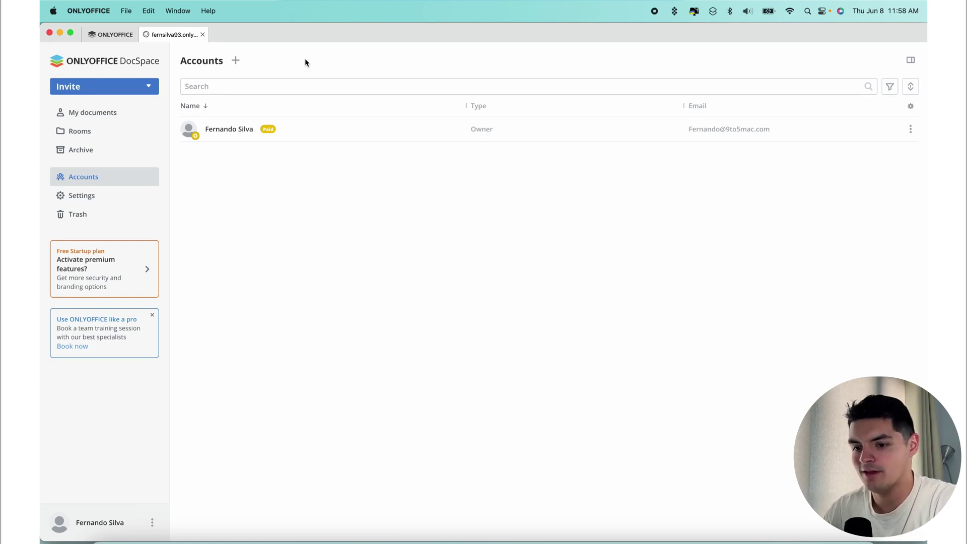
{"action": "left_click", "coordinate": [236, 60]}
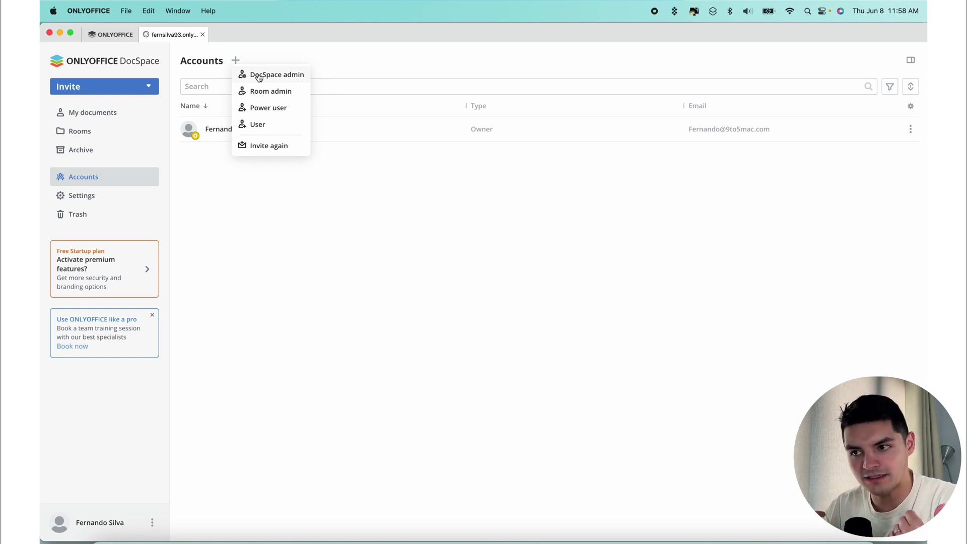
- Invite the new user's e-mail as DocSpace admin, enable Invite via link and copy the link
{"action": "left_click", "coordinate": [259, 75]}
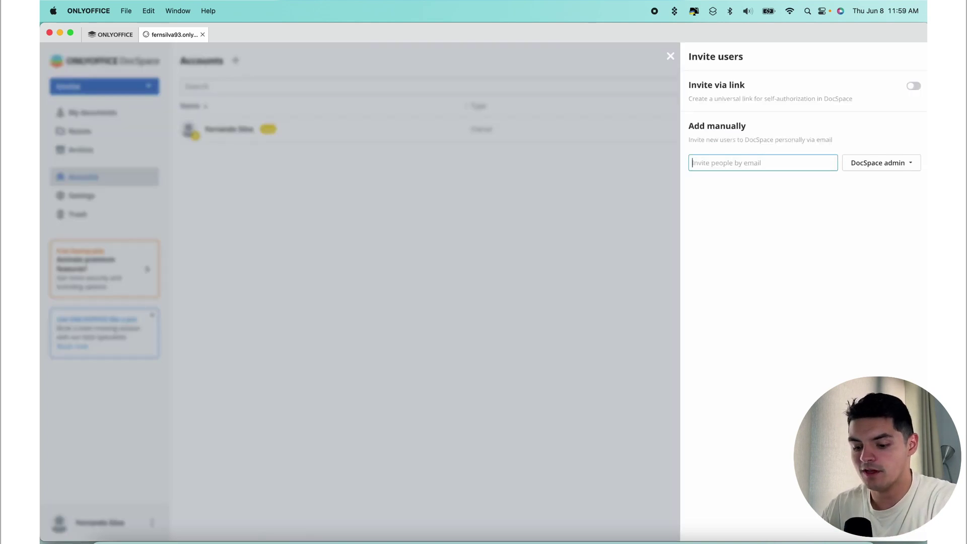
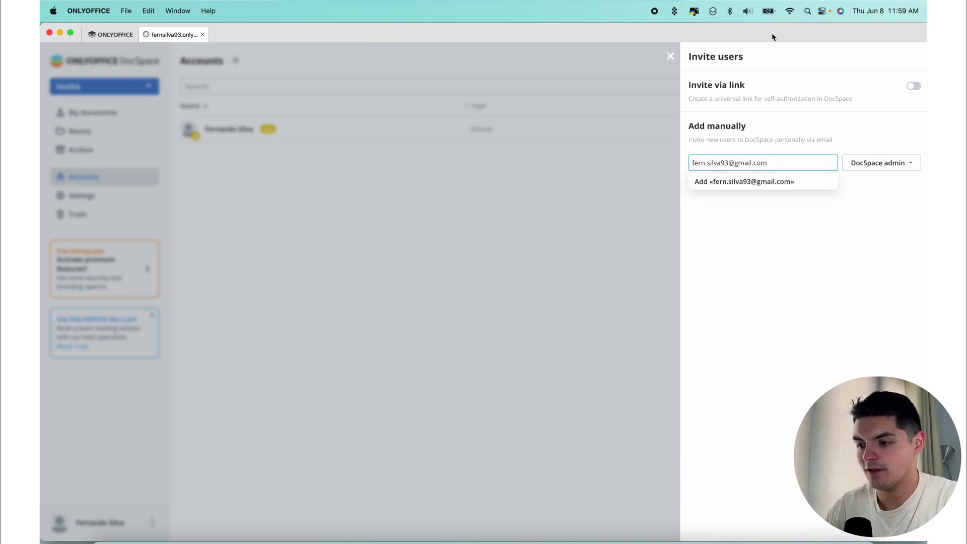
{"action": "left_click", "coordinate": [913, 86]}
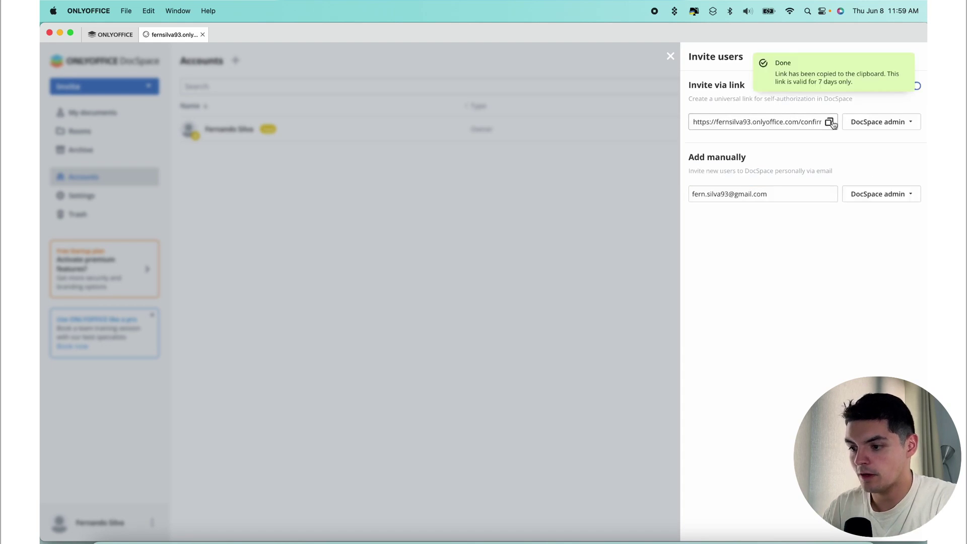
{"action": "left_click", "coordinate": [830, 123]}
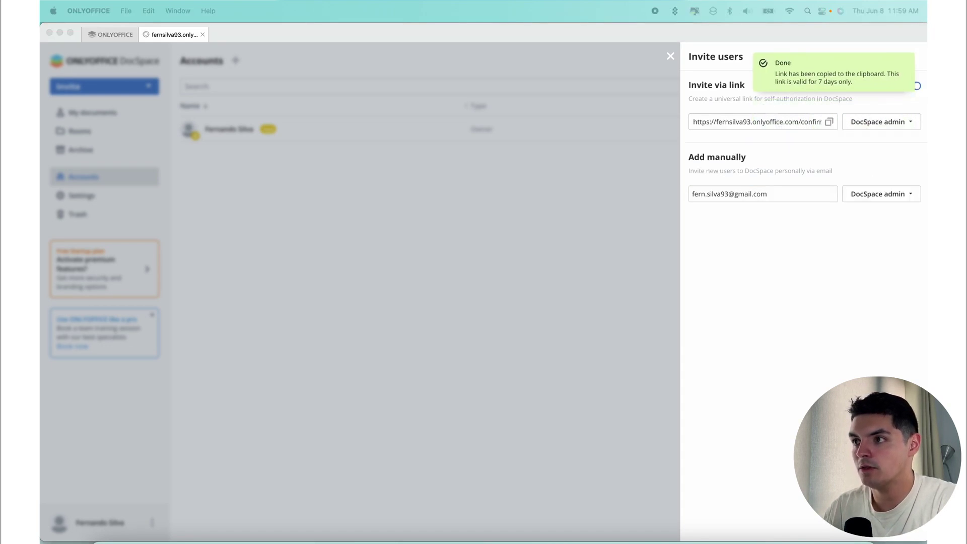
{"action": "key", "text": "super+Tab"}
- Open the copied invite link in Chrome, then return to the desktop app's Accounts window
{"action": "left_click_drag", "start_coordinate": [833, 79], "coordinate": [674, 37]}
{"action": "key", "text": "super+v"}
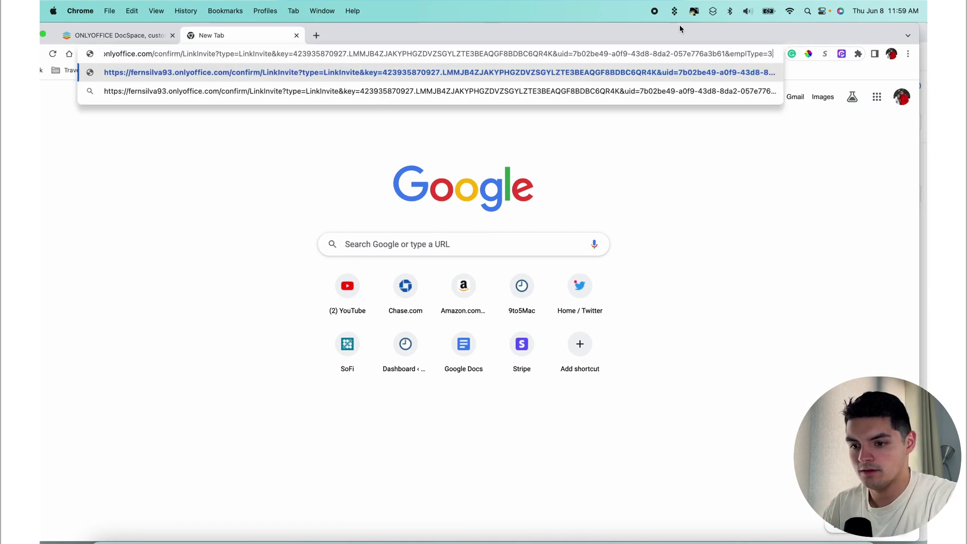
{"action": "key", "text": "Return"}
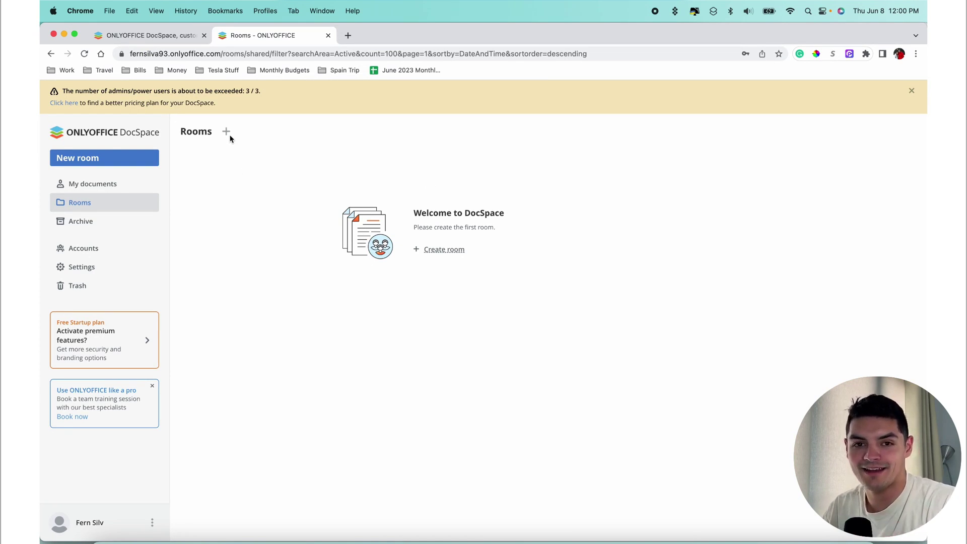
{"action": "key", "text": "ctrl+Up"}
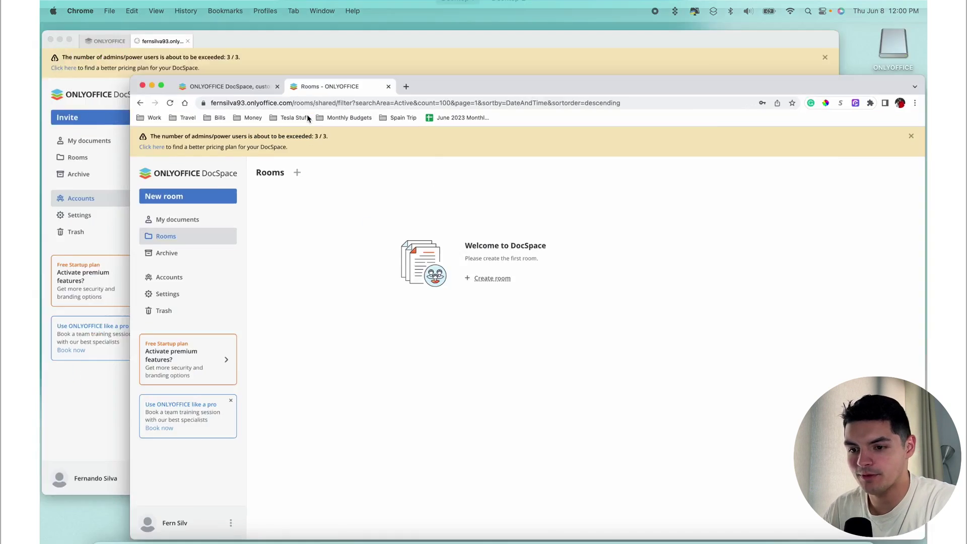
{"action": "left_click", "coordinate": [328, 197]}
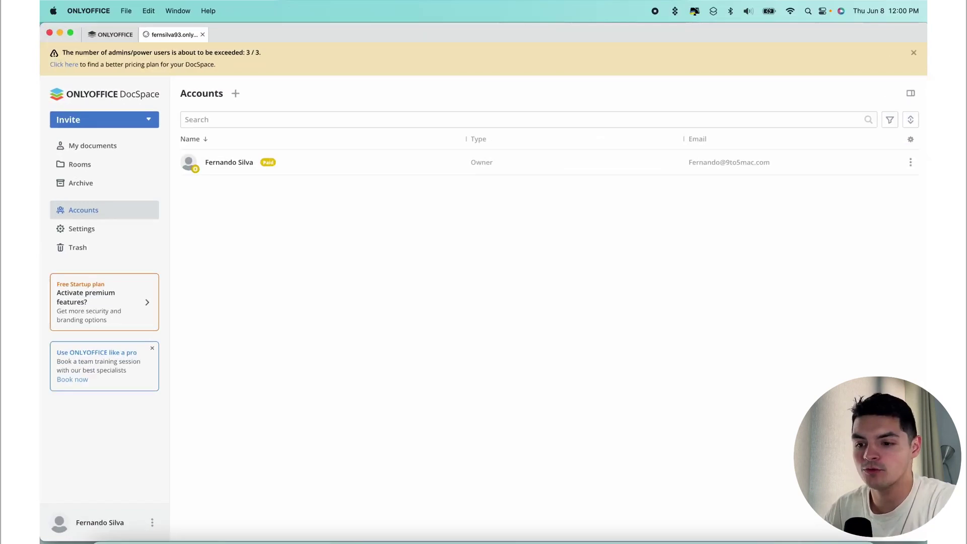
- Show the invite role menu beside the Accounts heading
{"action": "left_click", "coordinate": [236, 94]}
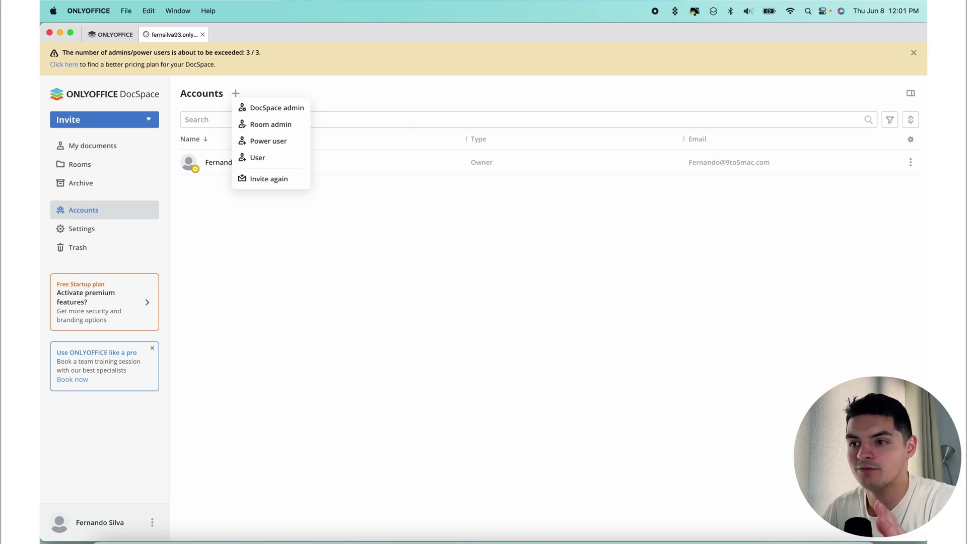
- Create a Power user invitation with Invite via link enabled and copy its link
{"action": "left_click", "coordinate": [268, 142]}
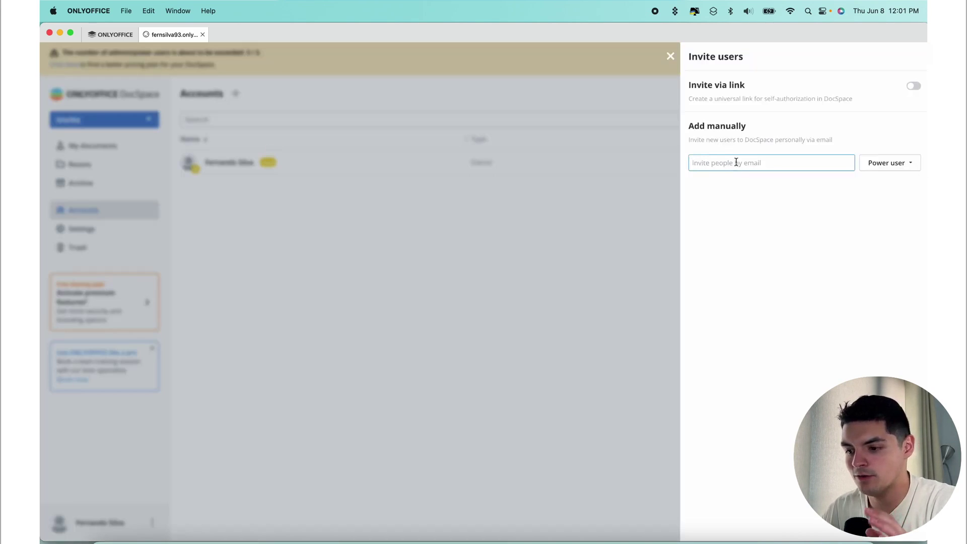
{"action": "left_click", "coordinate": [913, 86]}
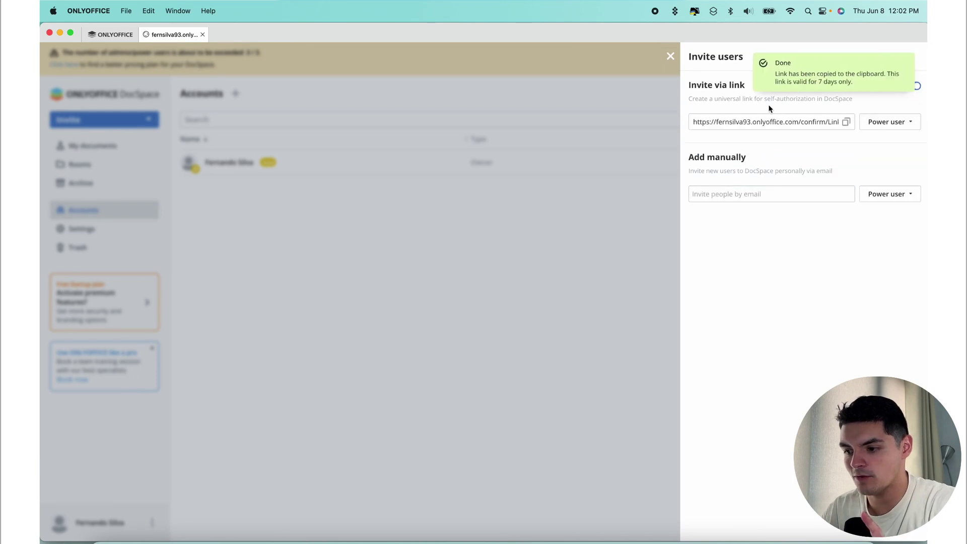
{"action": "left_click", "coordinate": [846, 122]}
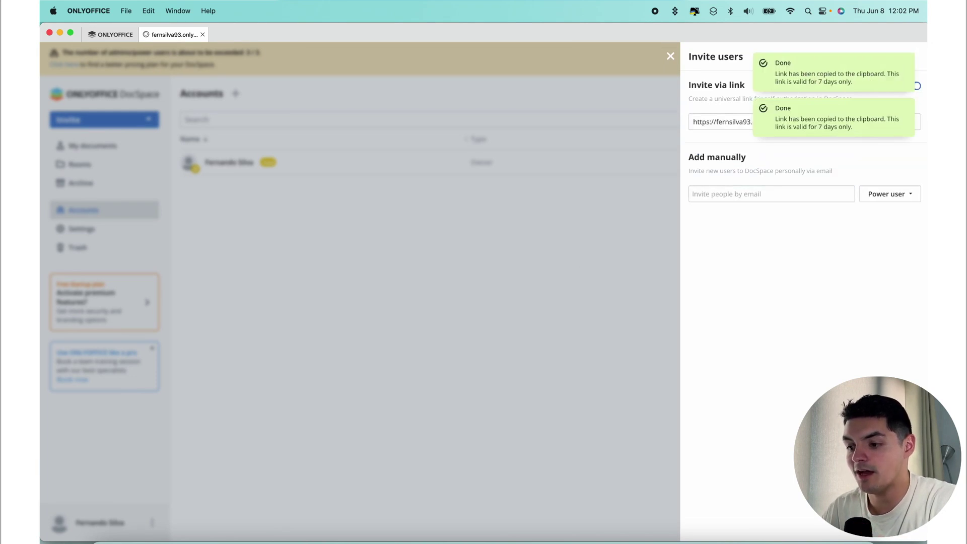
{"action": "key", "text": "ctrl+Up"}
- Leave Chrome's DocSpace Rooms page and switch back to the desktop app's Accounts list
{"action": "left_click", "coordinate": [593, 183]}
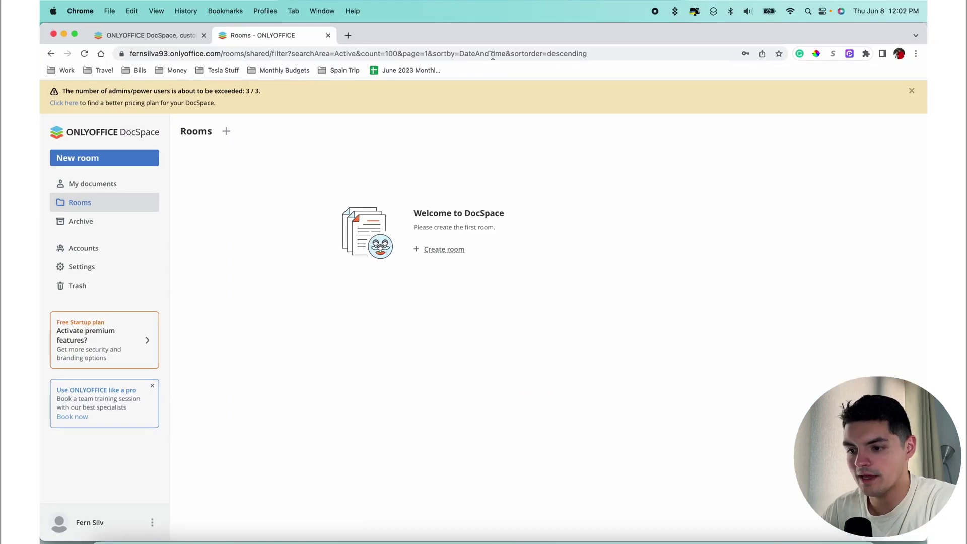
{"action": "left_click", "coordinate": [493, 54]}
{"action": "left_click", "coordinate": [471, 164]}
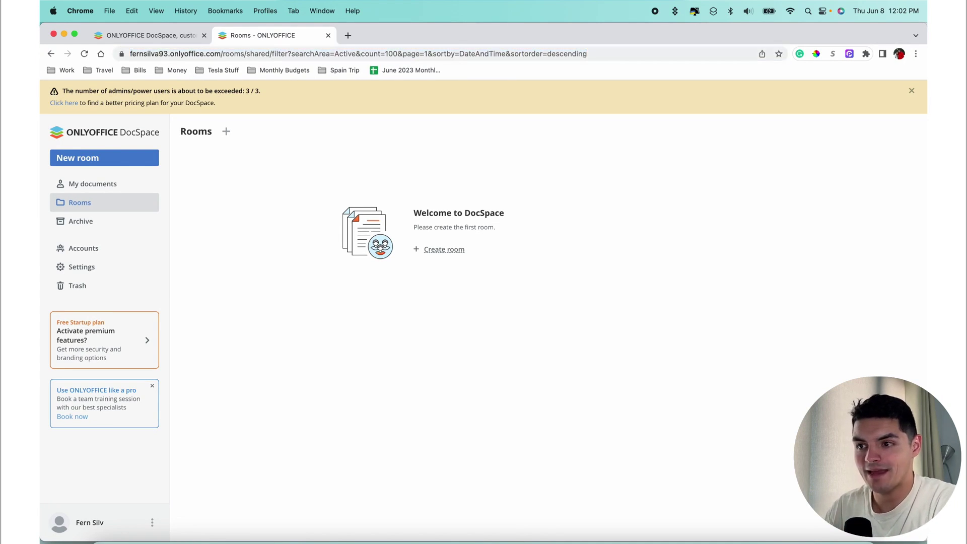
{"action": "key", "text": "super+Tab"}
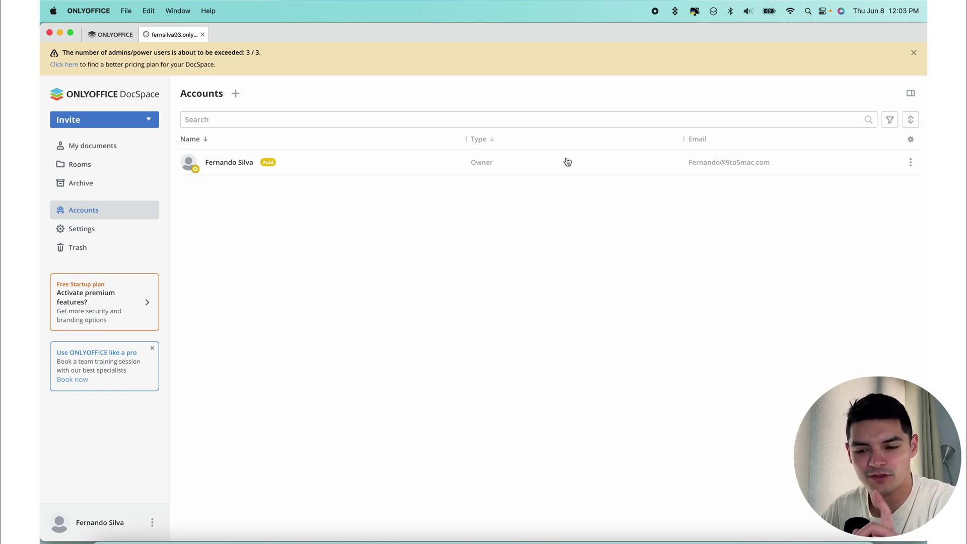
- Create a Collaboration room named TEST with the tag TEST
{"action": "left_click", "coordinate": [90, 170]}
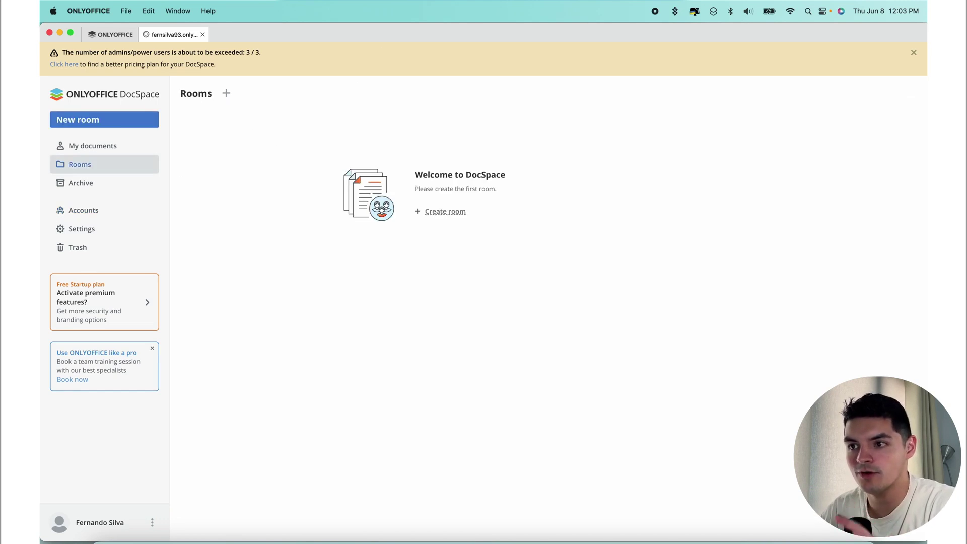
{"action": "left_click", "coordinate": [226, 93]}
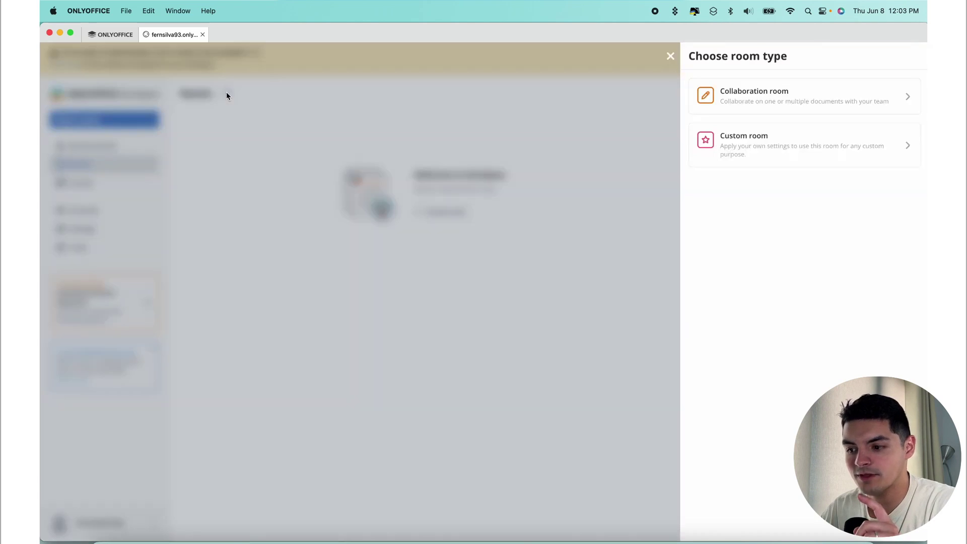
{"action": "left_click", "coordinate": [775, 97]}
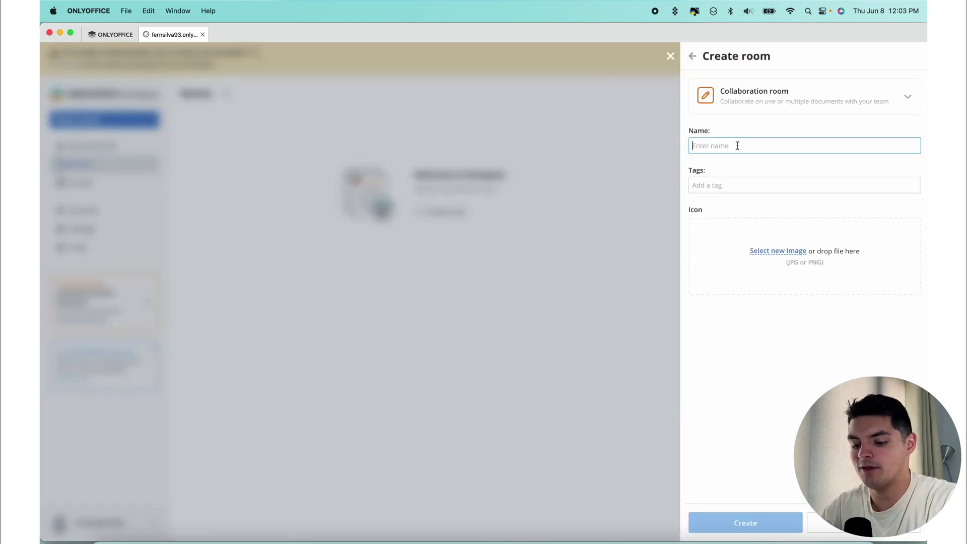
{"action": "type", "text": "TEST"}
{"action": "key", "text": "Tab"}
{"action": "type", "text": "TEST"}
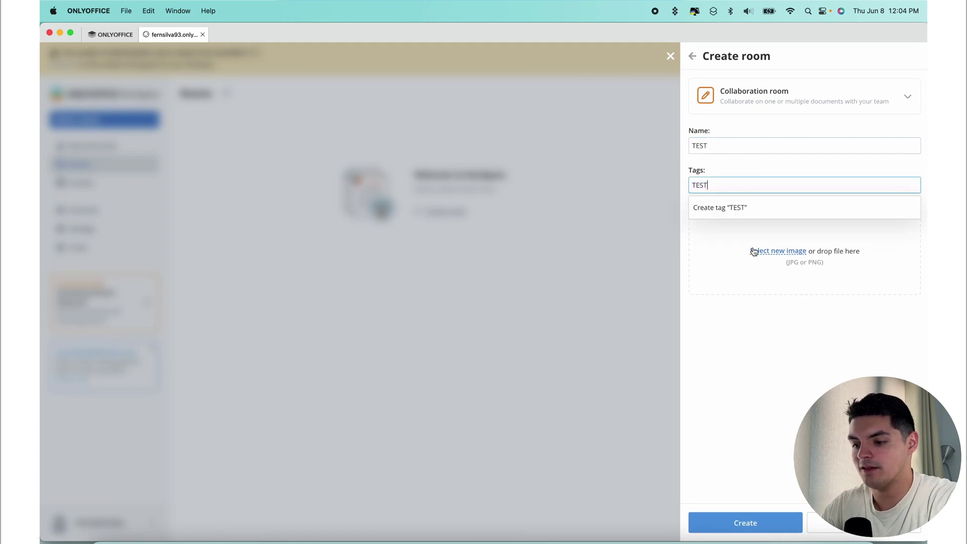
{"action": "left_click", "coordinate": [777, 526]}
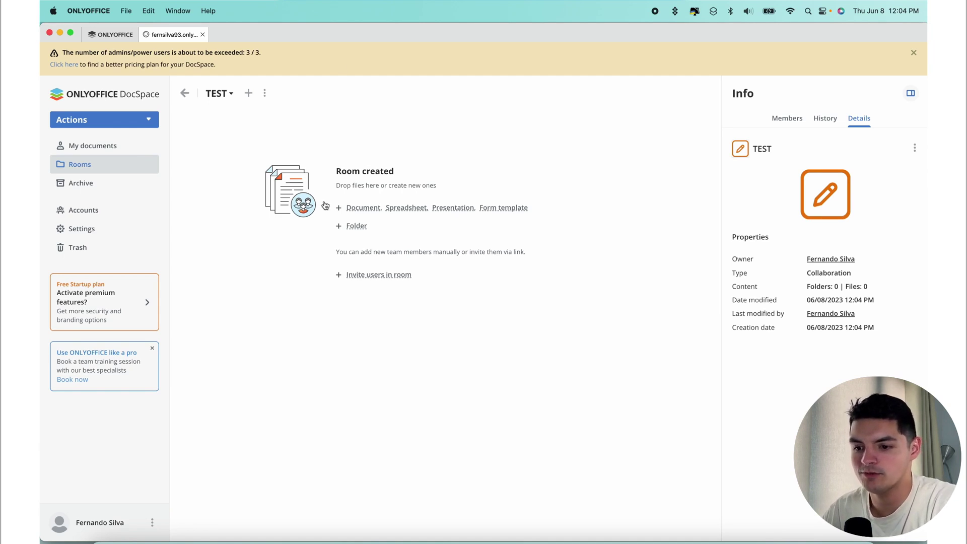
- Create a Custom room named TEST CUSTOM tagged TEST V1
{"action": "left_click", "coordinate": [185, 94]}
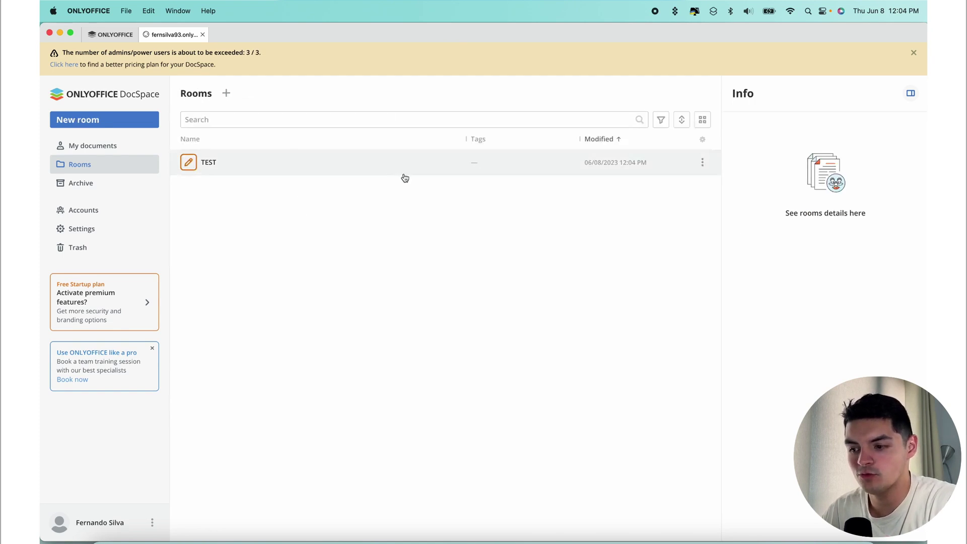
{"action": "left_click", "coordinate": [226, 93]}
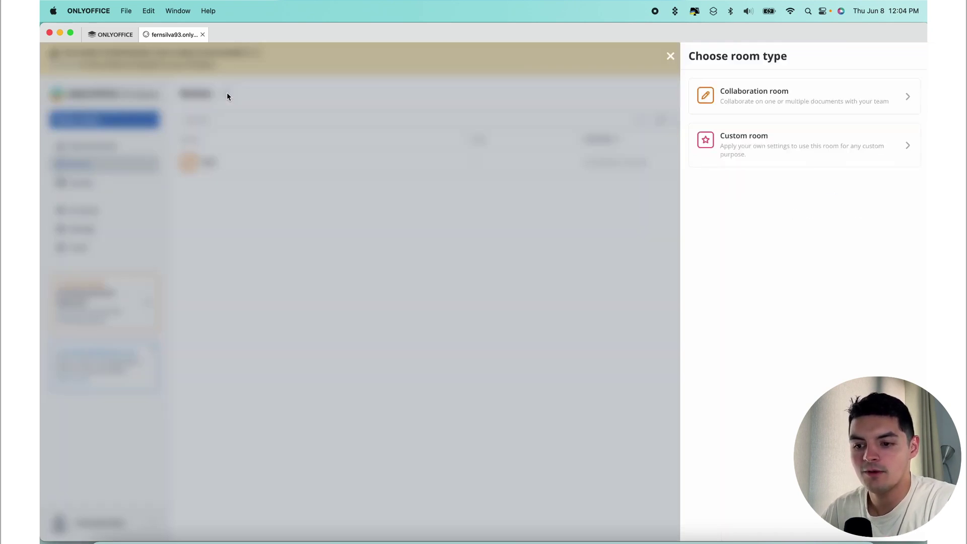
{"action": "left_click", "coordinate": [798, 149]}
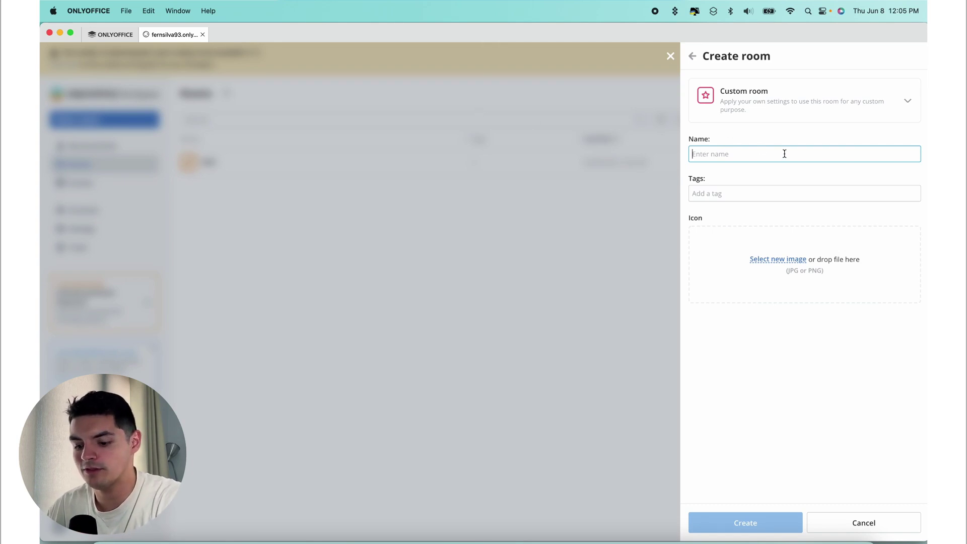
{"action": "type", "text": "TEST"}
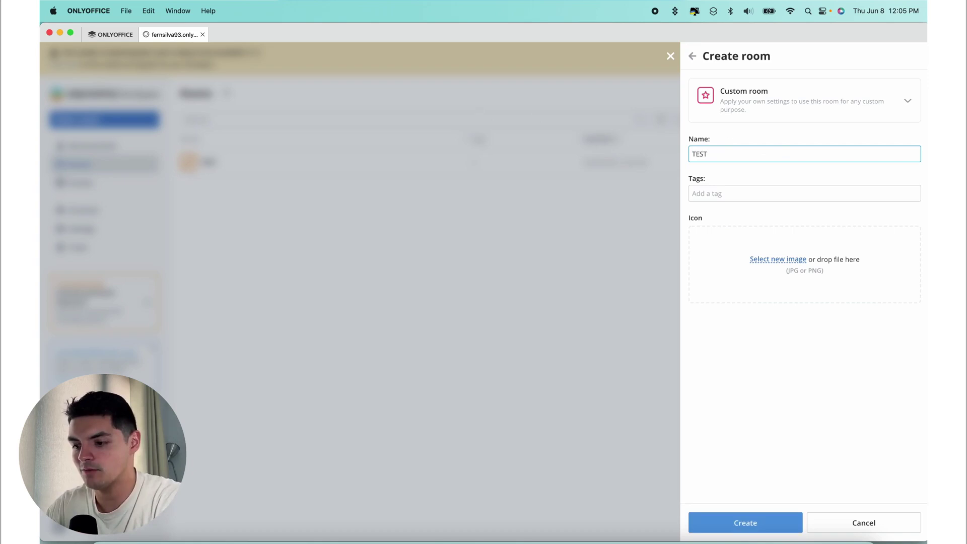
{"action": "type", "text": " UCUSTOM"}
{"action": "key", "text": "Tab"}
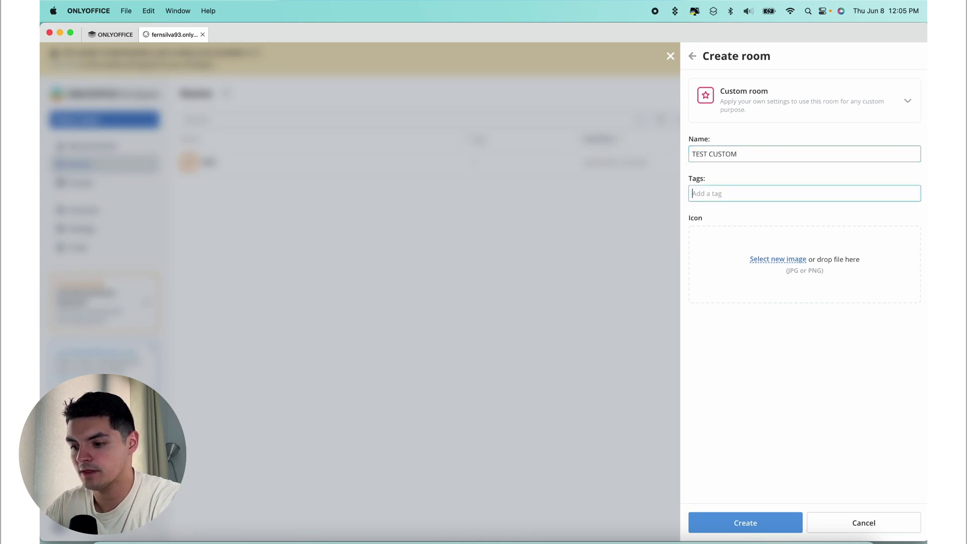
{"action": "type", "text": "TEST V1"}
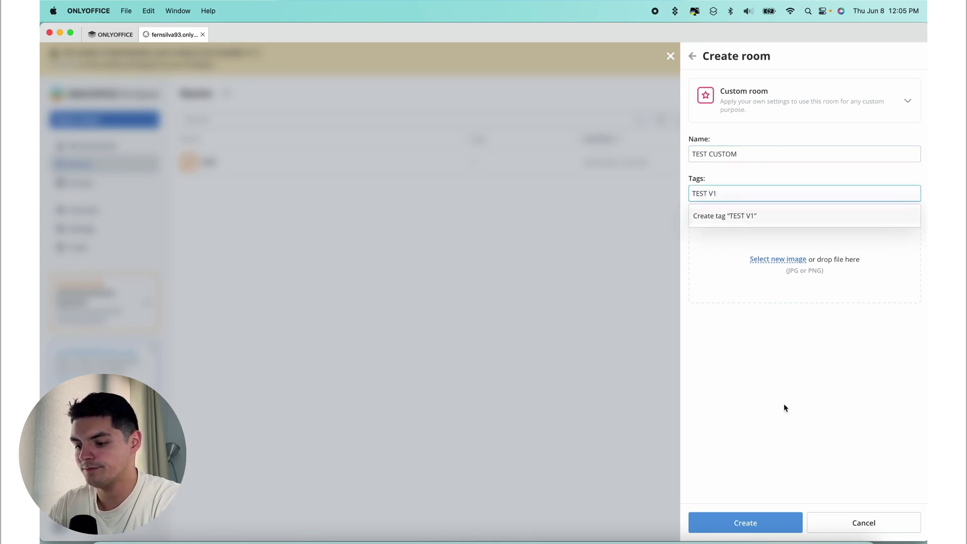
{"action": "left_click", "coordinate": [750, 528]}
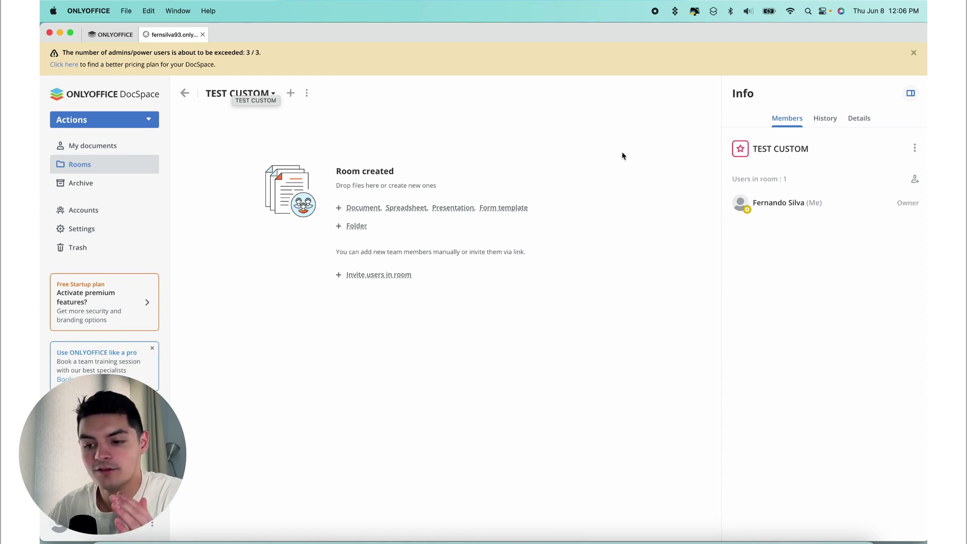
- Add two accounts to a room invitation, discard it unsent, and bring up the room's options
{"action": "left_click", "coordinate": [378, 276]}
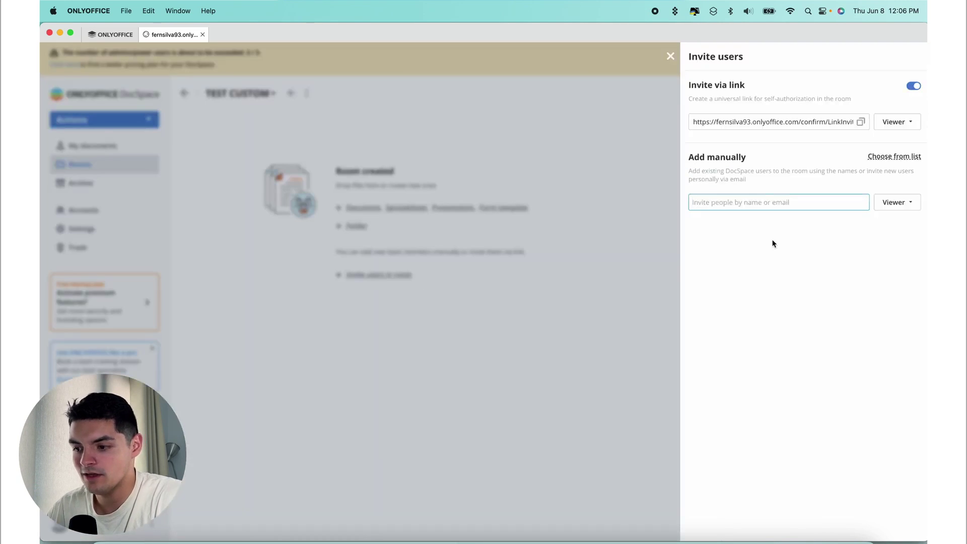
{"action": "left_click", "coordinate": [886, 157]}
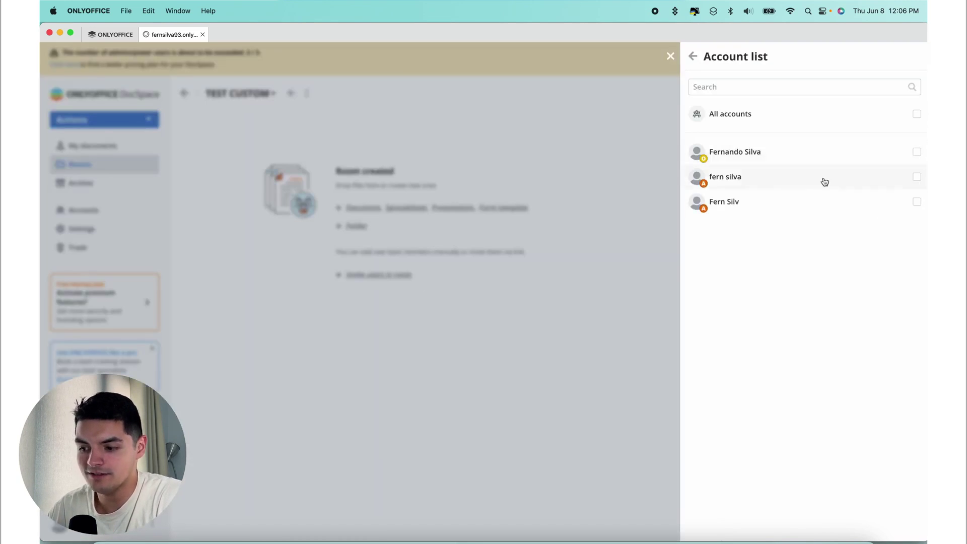
{"action": "left_click", "coordinate": [774, 181]}
{"action": "left_click", "coordinate": [727, 205]}
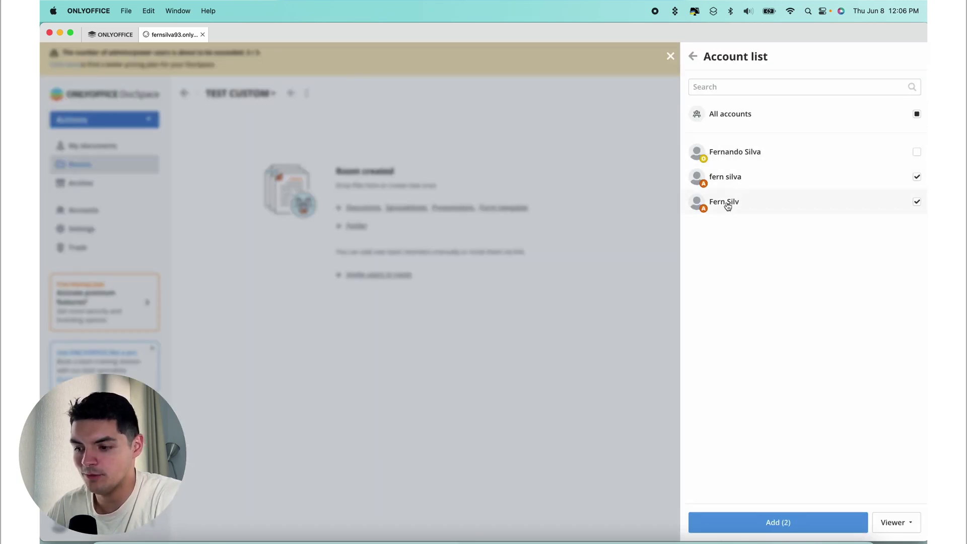
{"action": "left_click", "coordinate": [813, 524]}
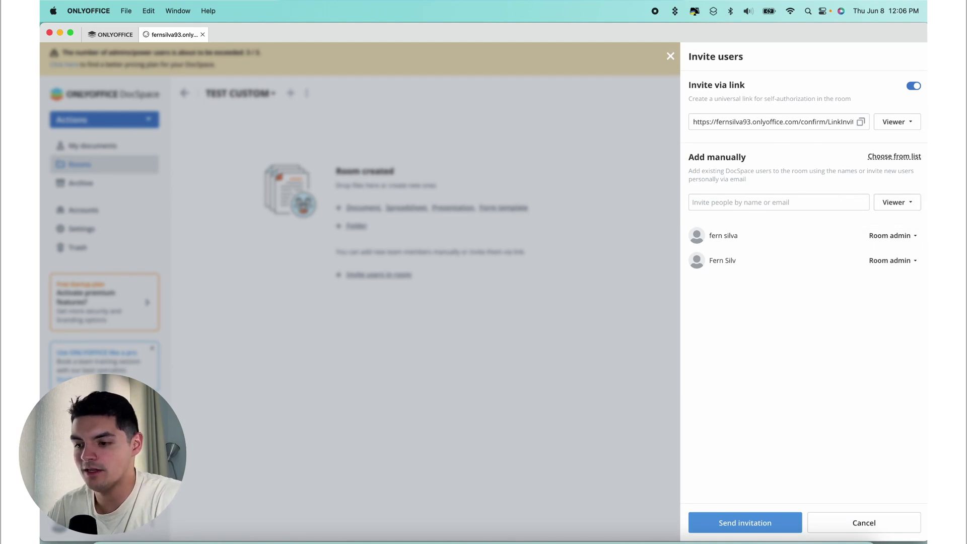
{"action": "key", "text": "Escape"}
{"action": "left_click", "coordinate": [307, 93]}
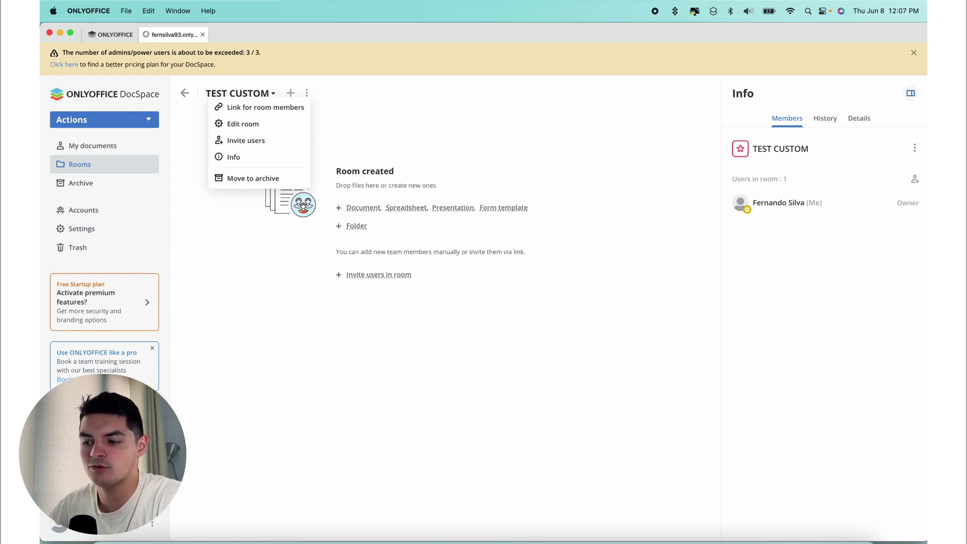
- Invite the two other accounts to TEST CUSTOM as Room admins and send the invitations
{"action": "left_click", "coordinate": [379, 274]}
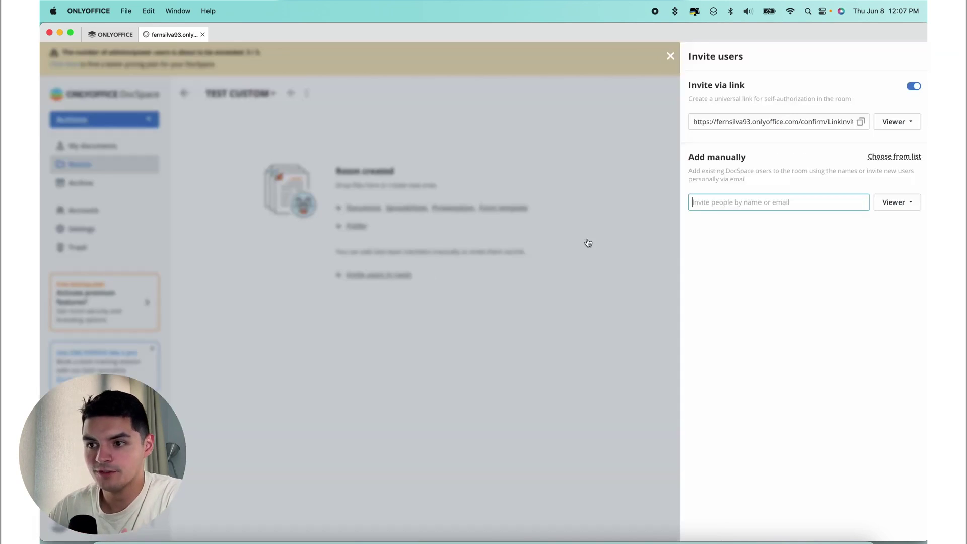
{"action": "left_click", "coordinate": [894, 156]}
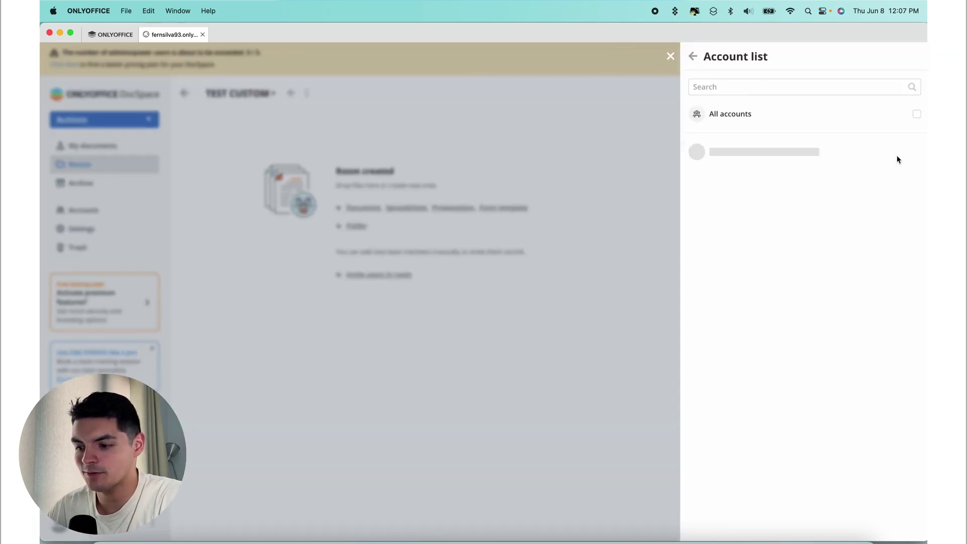
{"action": "left_click", "coordinate": [768, 176]}
{"action": "left_click", "coordinate": [752, 215]}
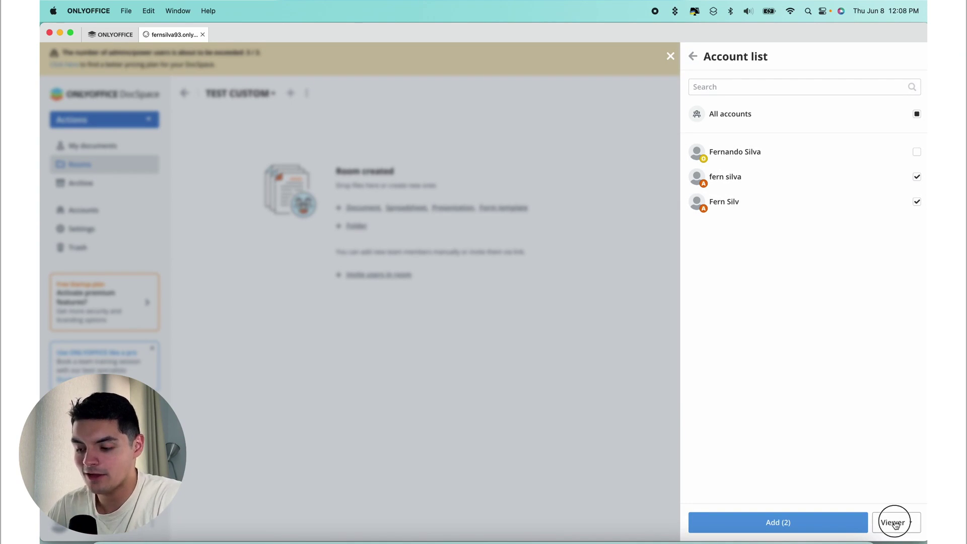
{"action": "left_click", "coordinate": [894, 522]}
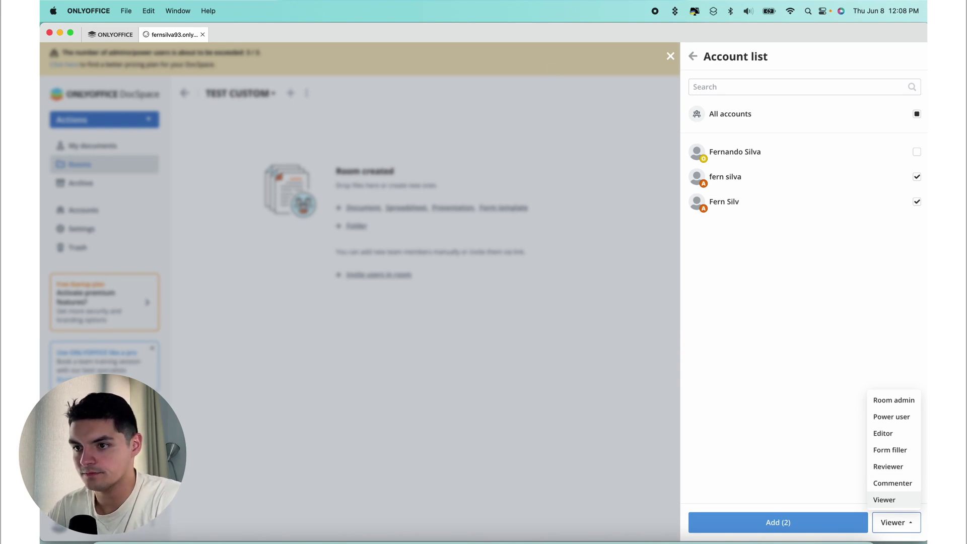
{"action": "left_click", "coordinate": [896, 466]}
{"action": "left_click", "coordinate": [790, 521]}
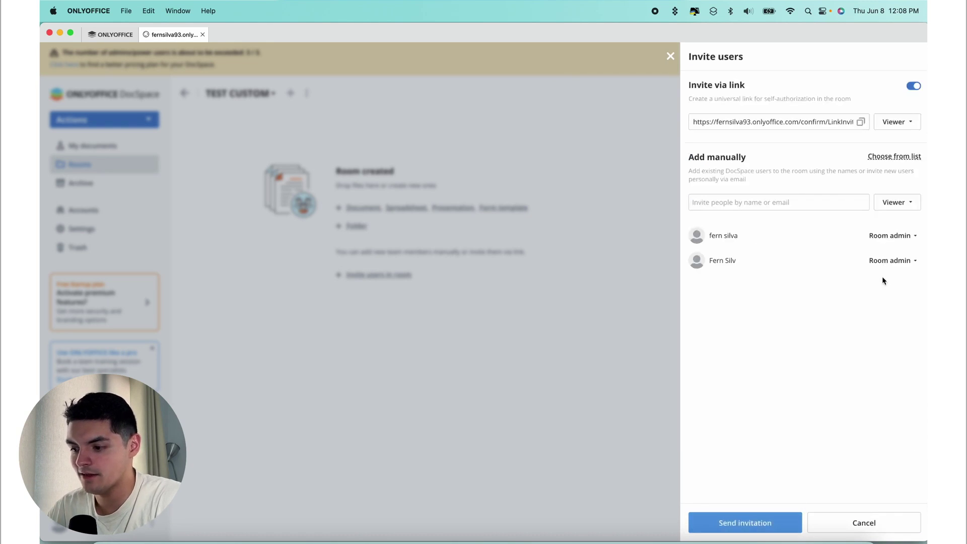
{"action": "left_click", "coordinate": [756, 522]}
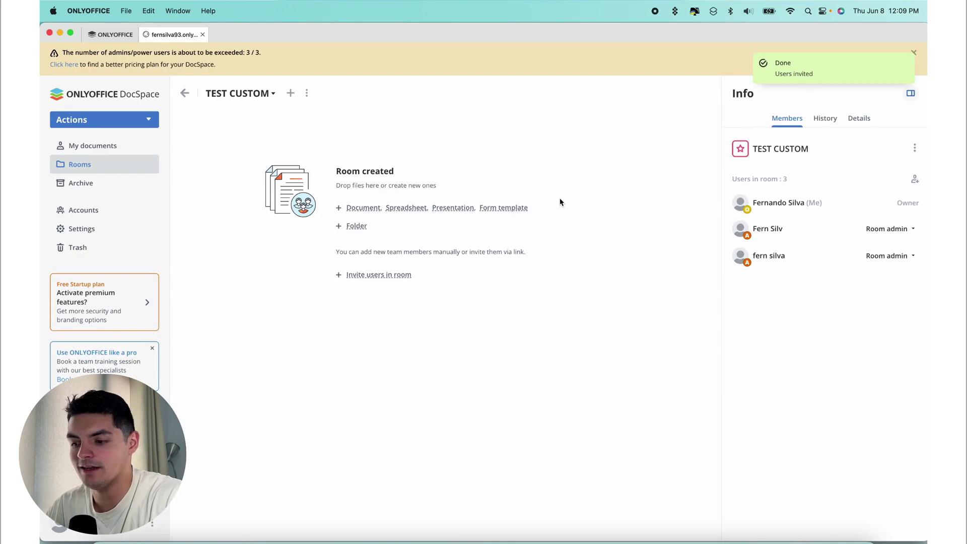
- In Chrome, reload the invited account's Rooms page and open the TEST CUSTOM room
{"action": "key", "text": "ctrl+Up"}
{"action": "left_click", "coordinate": [599, 221]}
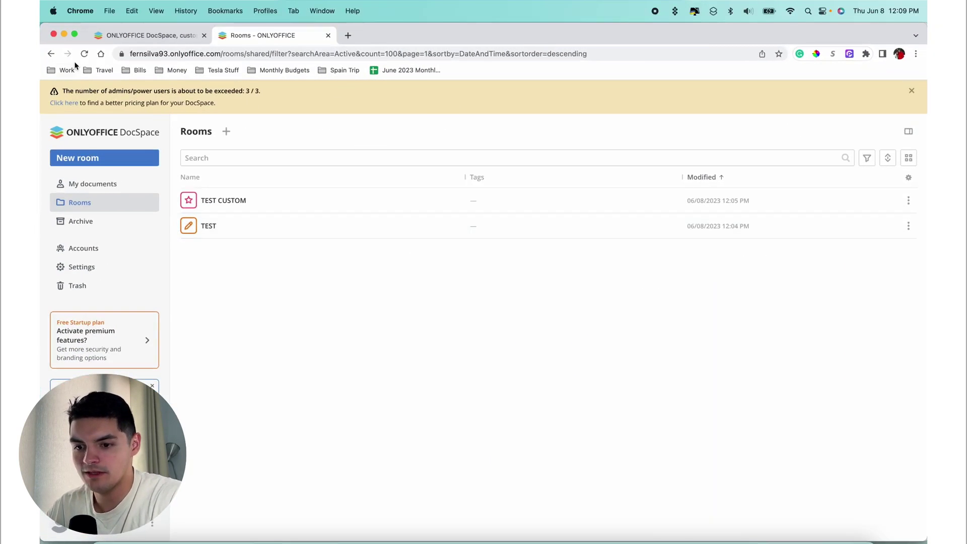
{"action": "left_click", "coordinate": [82, 54]}
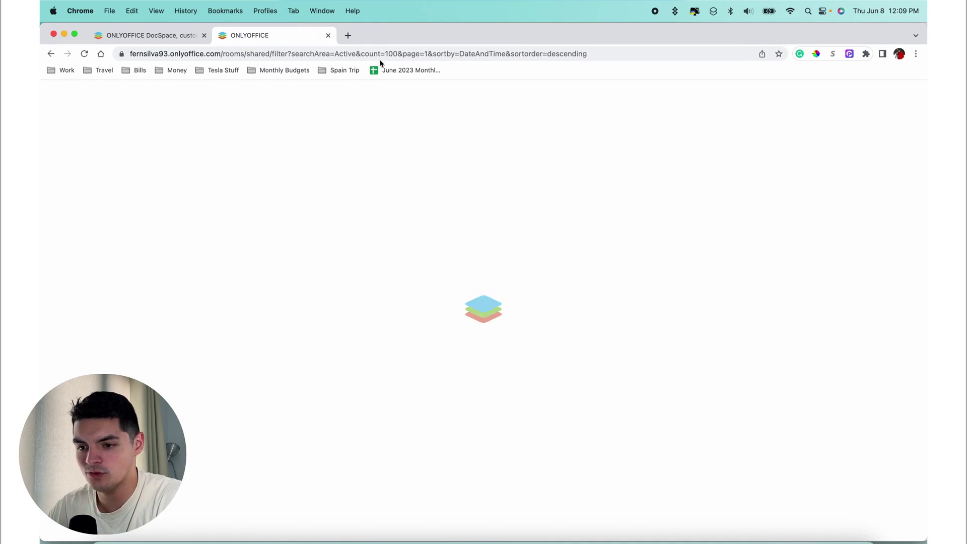
{"action": "left_click", "coordinate": [199, 35]}
{"action": "left_click", "coordinate": [287, 36]}
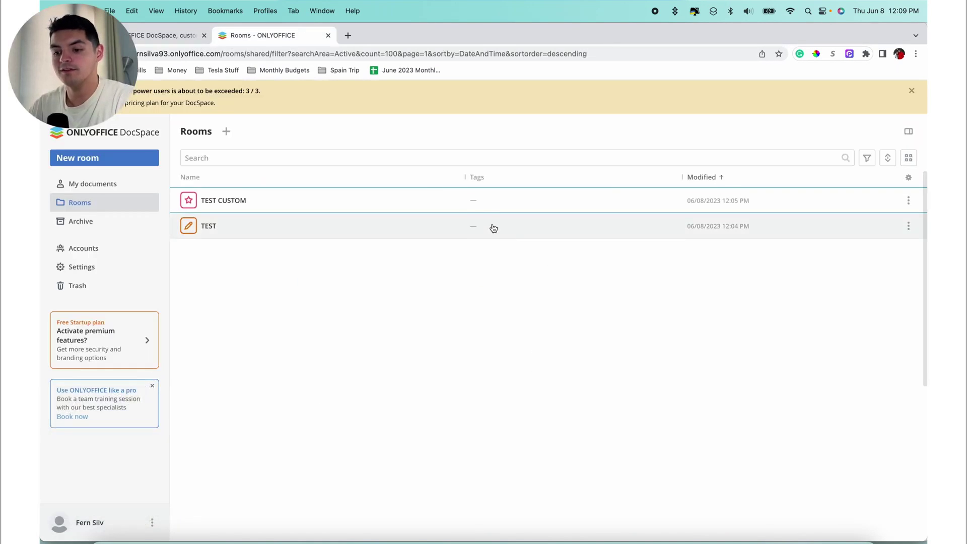
{"action": "left_click", "coordinate": [259, 206]}
{"action": "left_click", "coordinate": [249, 206]}
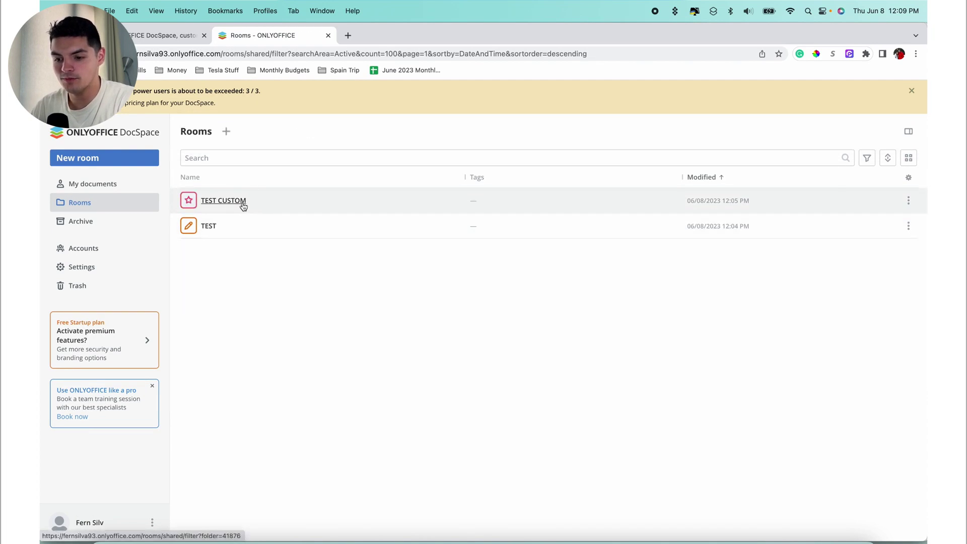
{"action": "left_click", "coordinate": [242, 204]}
{"action": "key", "text": "ctrl+Up"}
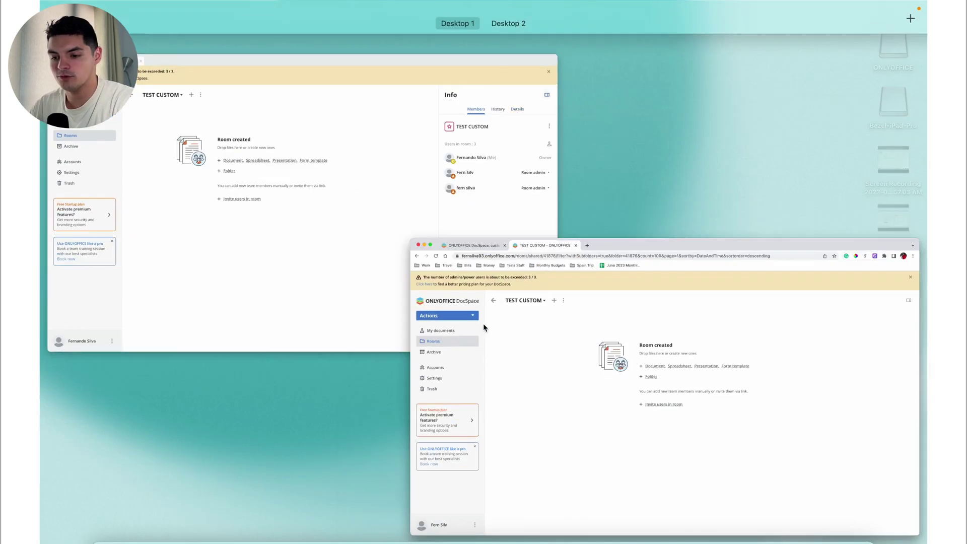
- From the desktop app, create New document in TEST CUSTOM and type TEST into it
{"action": "left_click", "coordinate": [312, 234]}
{"action": "left_click", "coordinate": [364, 207]}
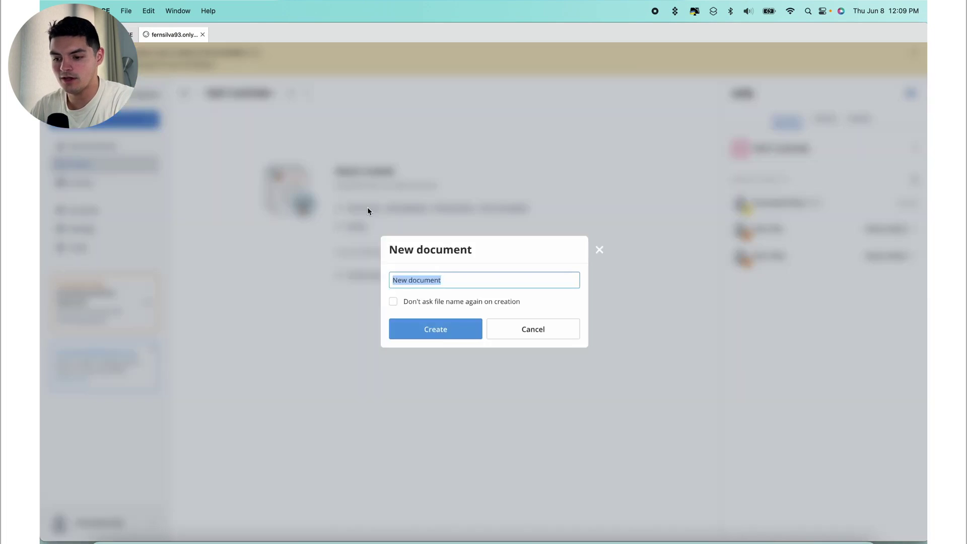
{"action": "left_click", "coordinate": [435, 329]}
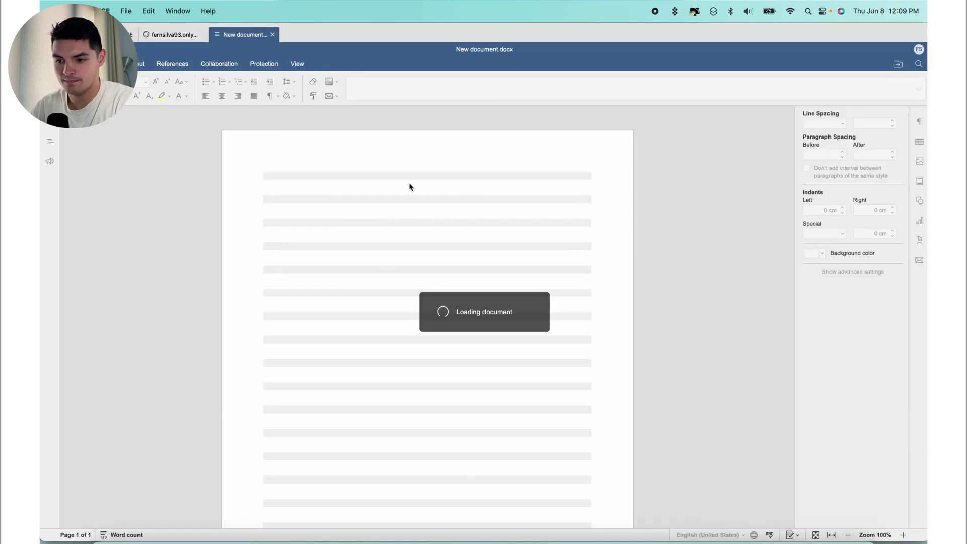
{"action": "type", "text": "TEST"}
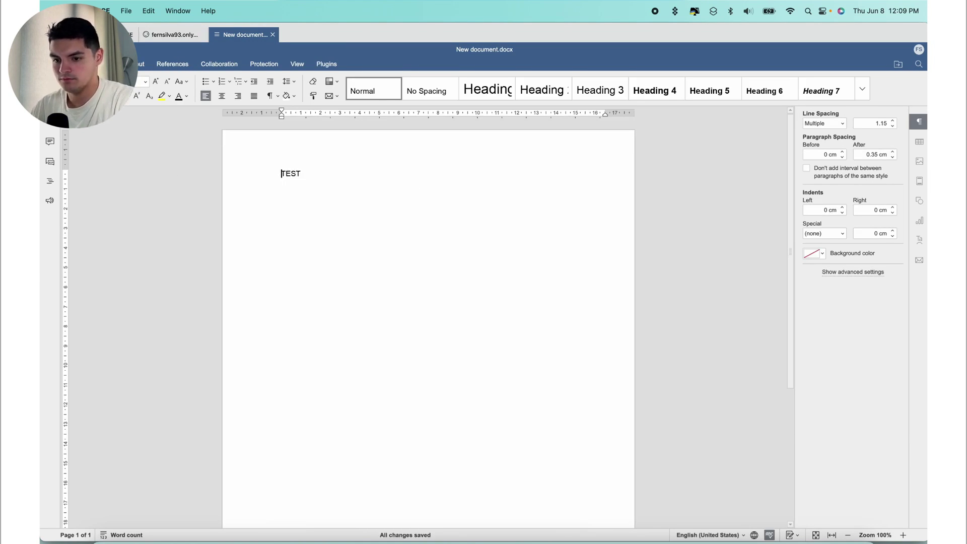
- Close the editor, then open New document in Chrome as the invited account and close it
{"action": "left_click", "coordinate": [273, 34]}
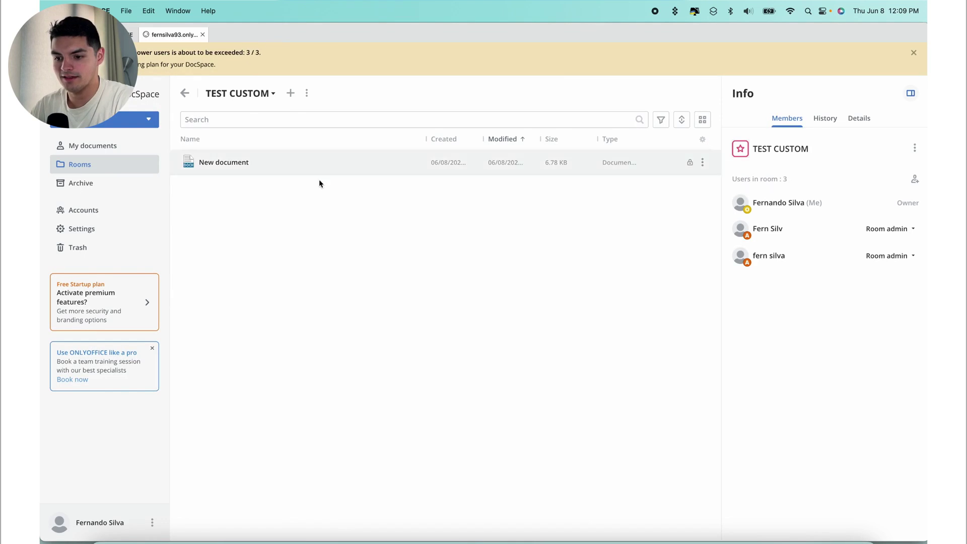
{"action": "key", "text": "ctrl+Up"}
{"action": "left_click", "coordinate": [582, 229]}
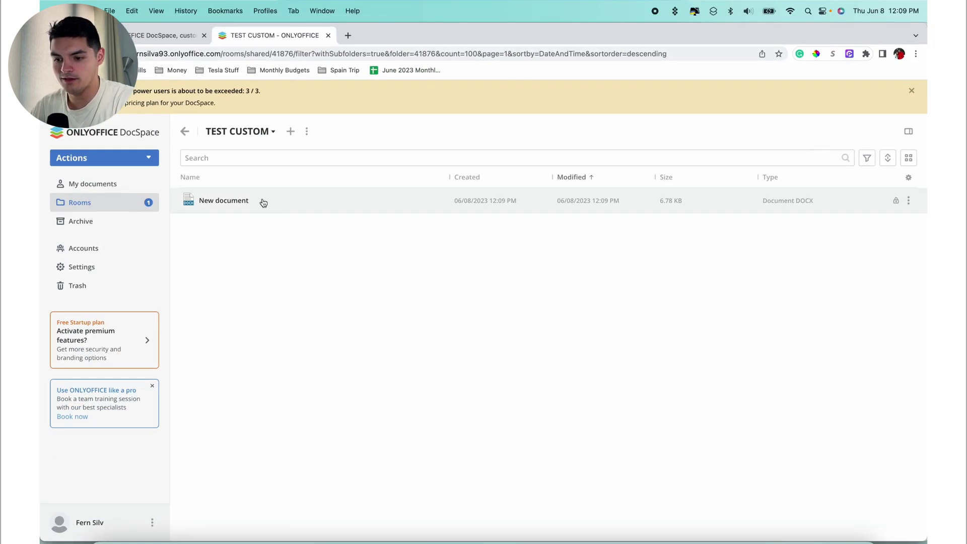
{"action": "left_click", "coordinate": [280, 211]}
{"action": "left_click", "coordinate": [222, 202]}
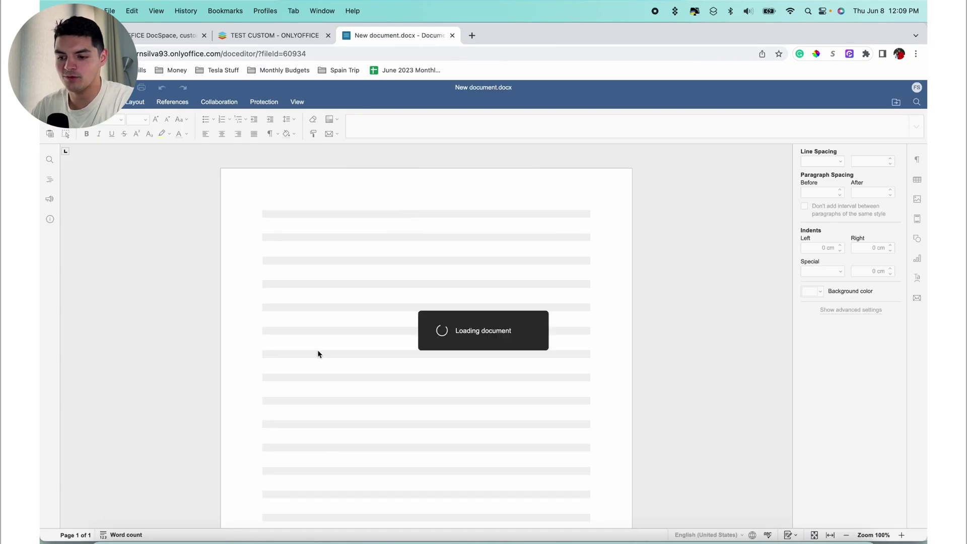
{"action": "left_click", "coordinate": [451, 36]}
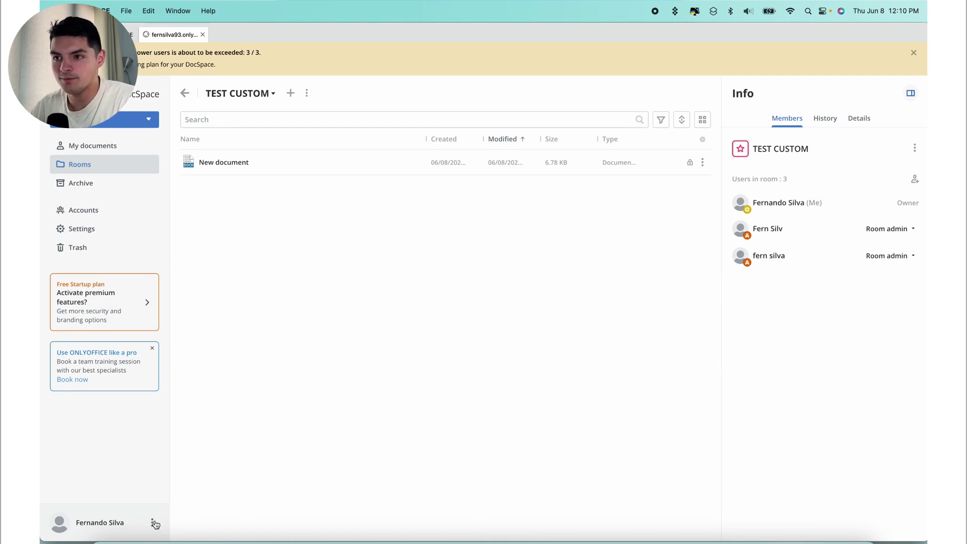
- Open DocSpace Settings, browse Branding, Appearance and Security, then return to Customization General
{"action": "left_click", "coordinate": [152, 523]}
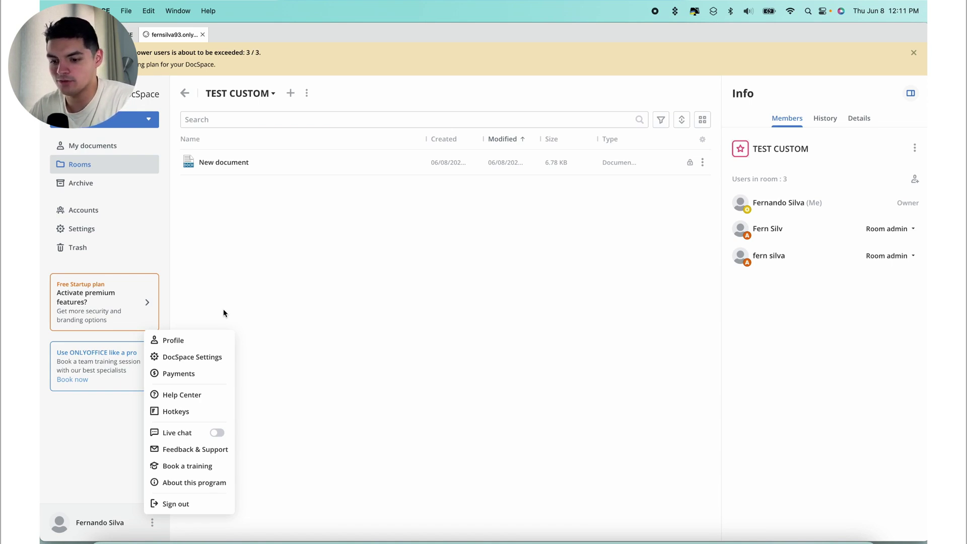
{"action": "left_click", "coordinate": [216, 357]}
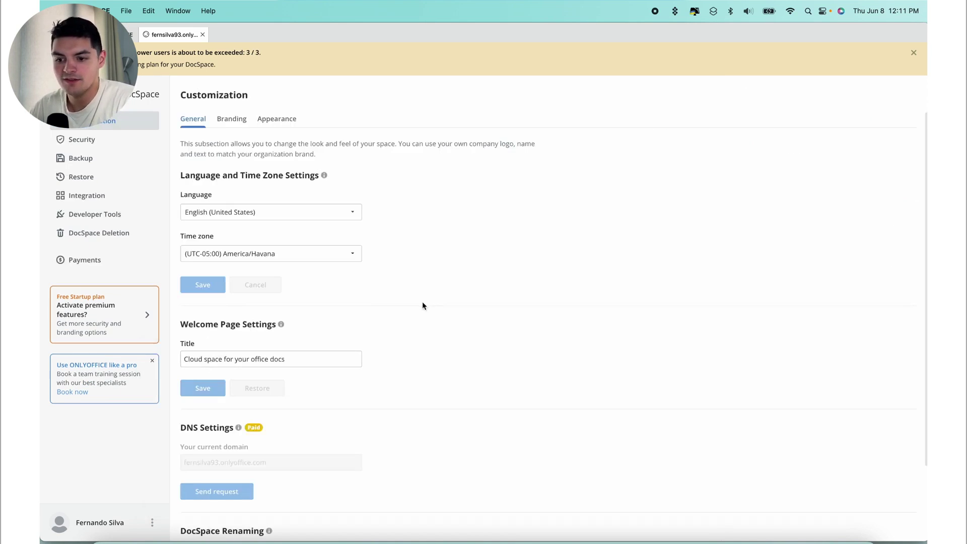
{"action": "scroll", "coordinate": [330, 290], "scroll_direction": "down", "scroll_amount": 4}
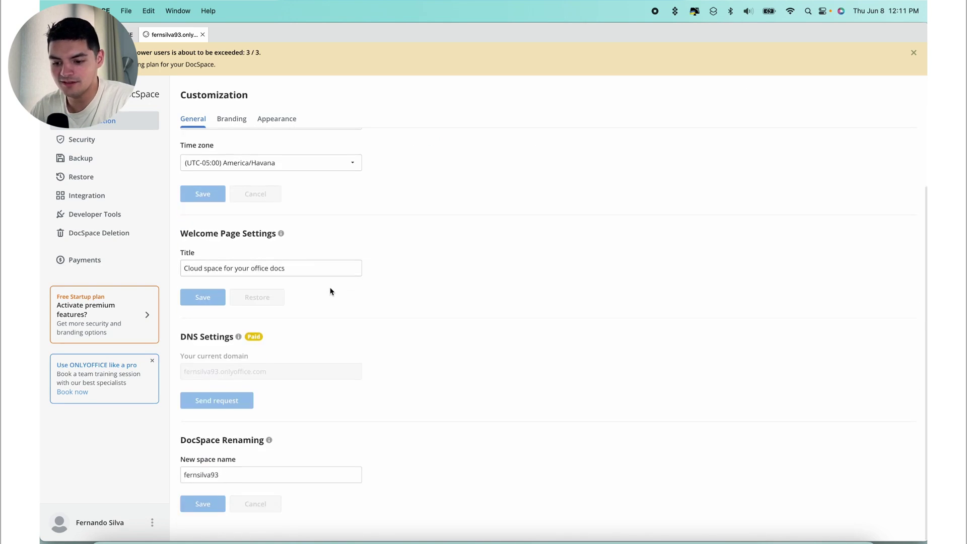
{"action": "scroll", "coordinate": [316, 321], "scroll_direction": "up", "scroll_amount": 4}
{"action": "left_click", "coordinate": [230, 119]}
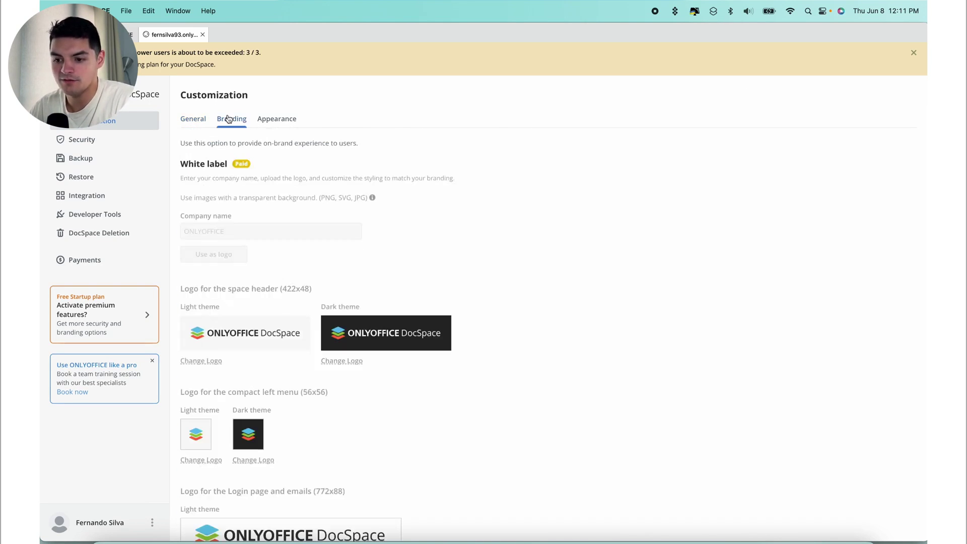
{"action": "left_click", "coordinate": [275, 121]}
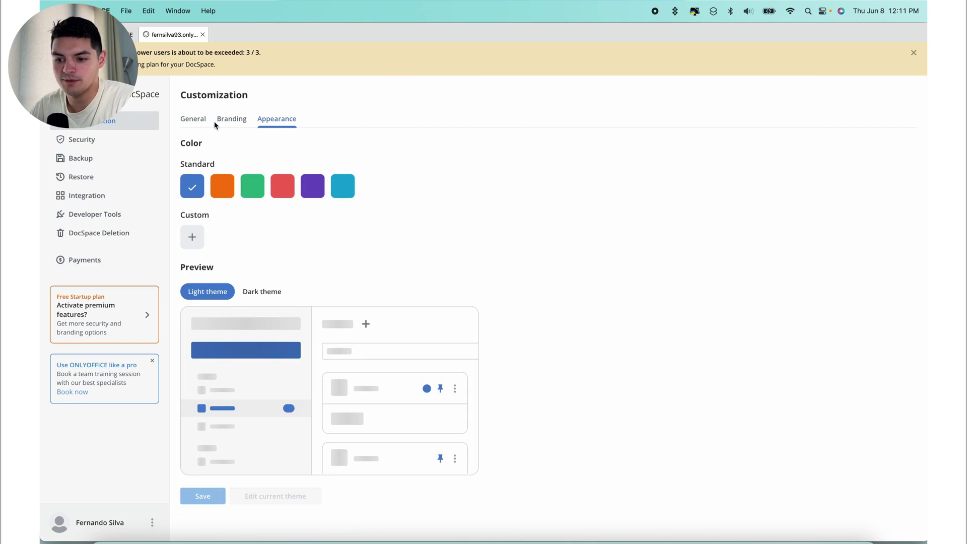
{"action": "left_click", "coordinate": [193, 124]}
{"action": "left_click", "coordinate": [57, 142]}
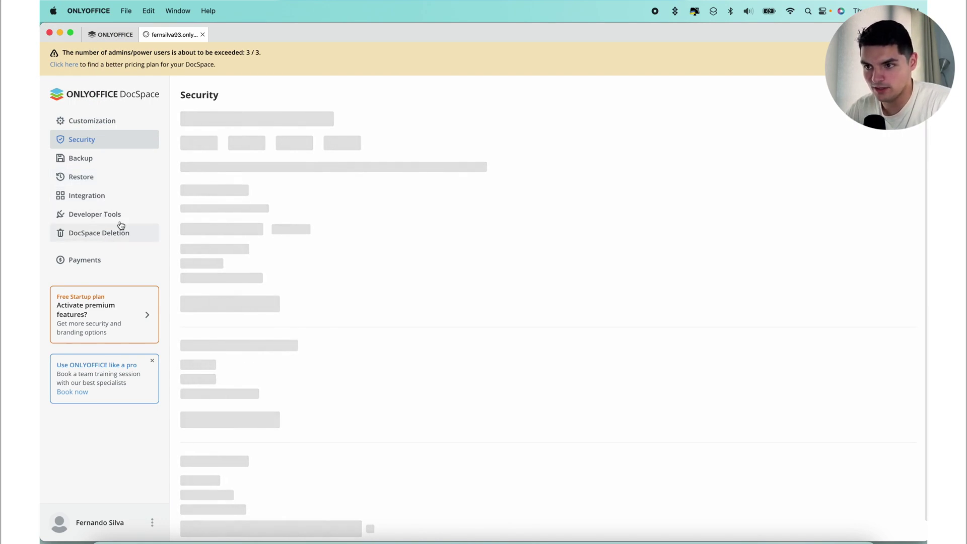
{"action": "left_click", "coordinate": [108, 123]}
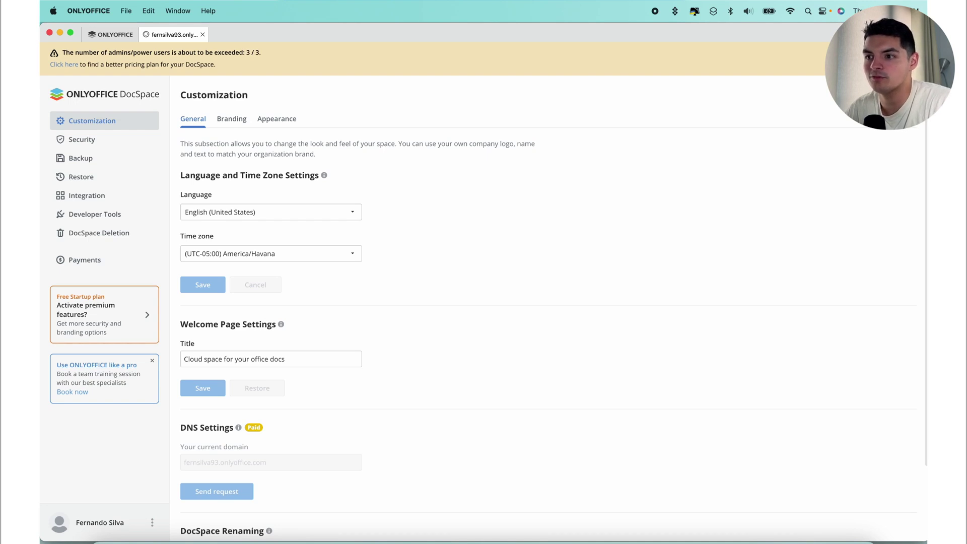
- Set the welcome page title to the owner's name plus 'DOC SPACE' and save it
{"action": "scroll", "coordinate": [279, 277], "scroll_direction": "down", "scroll_amount": 3}
{"action": "triple_click", "coordinate": [303, 267]}
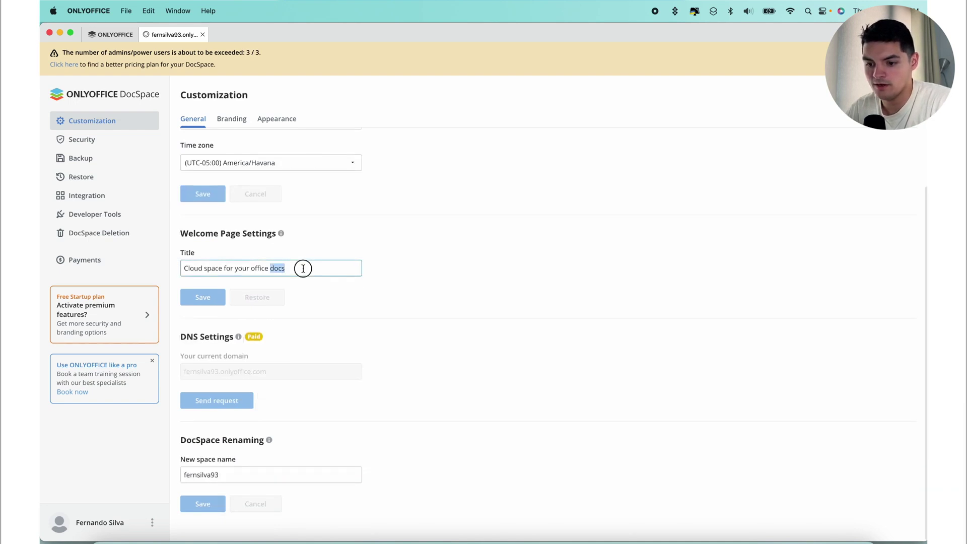
{"action": "type", "text": "FERNAND"}
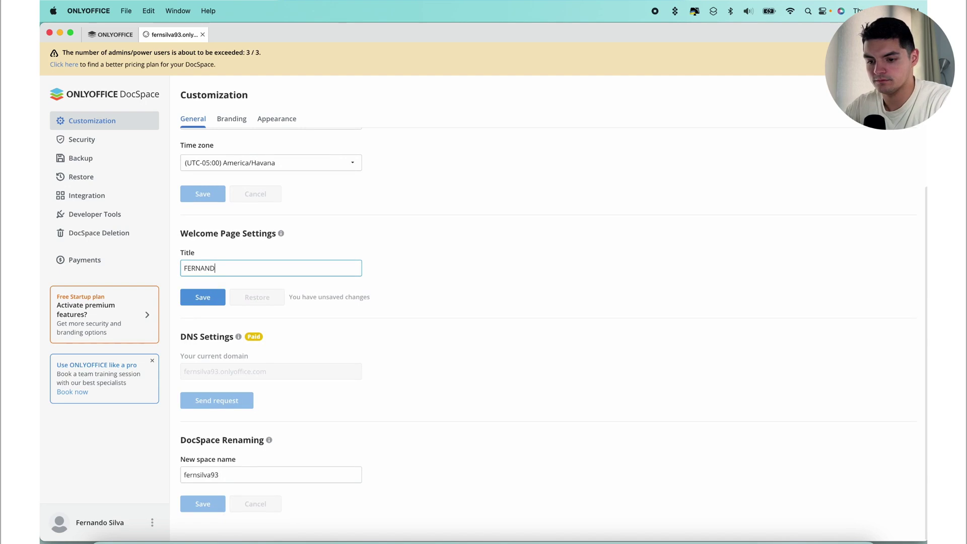
{"action": "type", "text": "O'S DOC SPACE"}
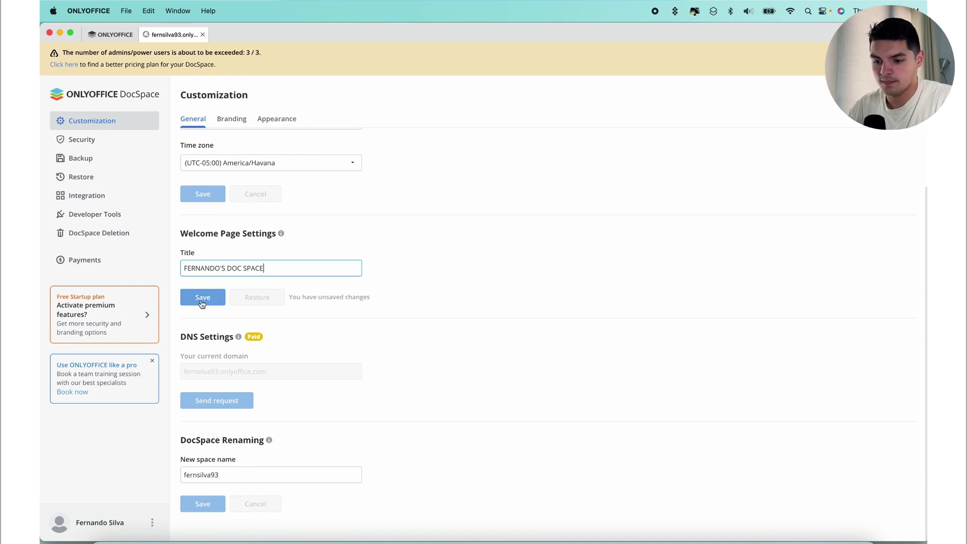
{"action": "left_click", "coordinate": [203, 297]}
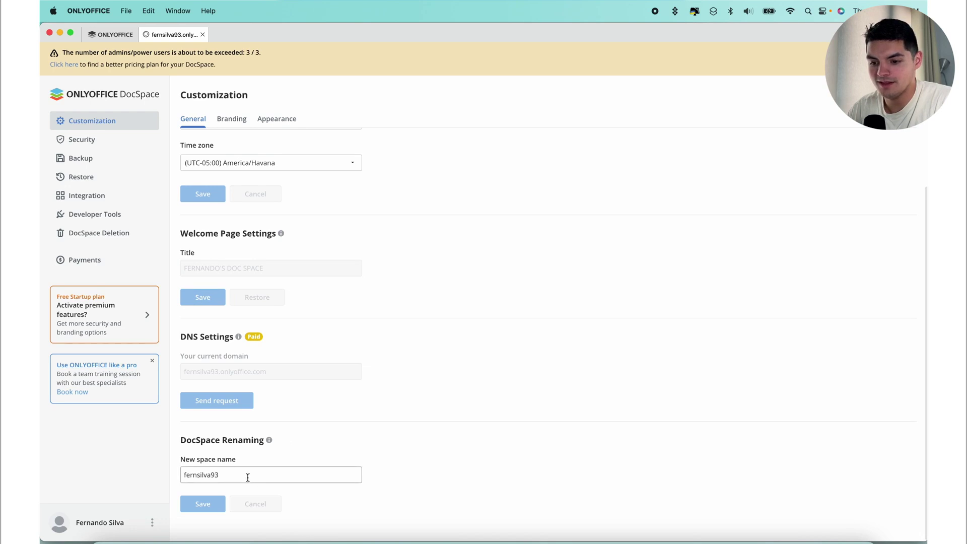
- Change the time zone to (UTC-06:00) America/Ojinaga and save it
{"action": "left_click", "coordinate": [310, 172]}
{"action": "left_click", "coordinate": [290, 193]}
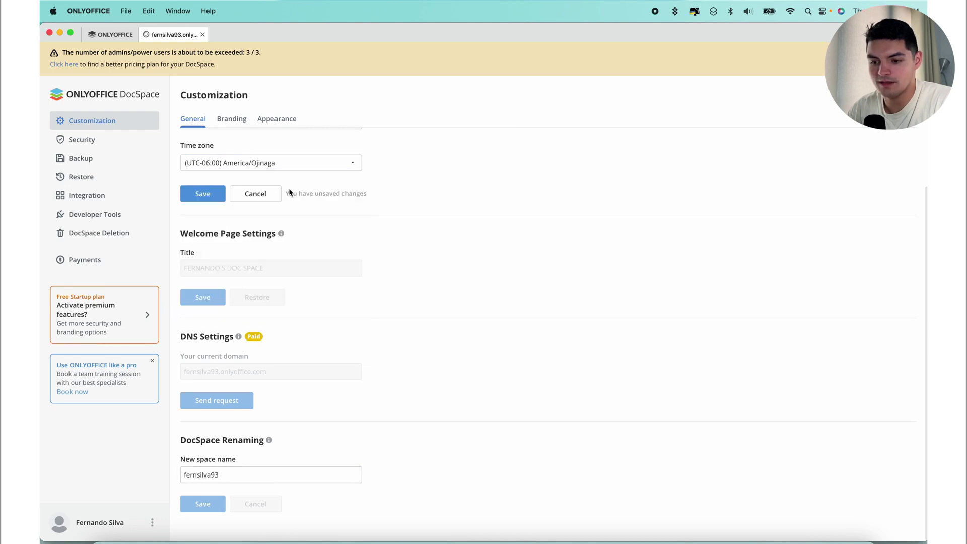
{"action": "left_click", "coordinate": [203, 193]}
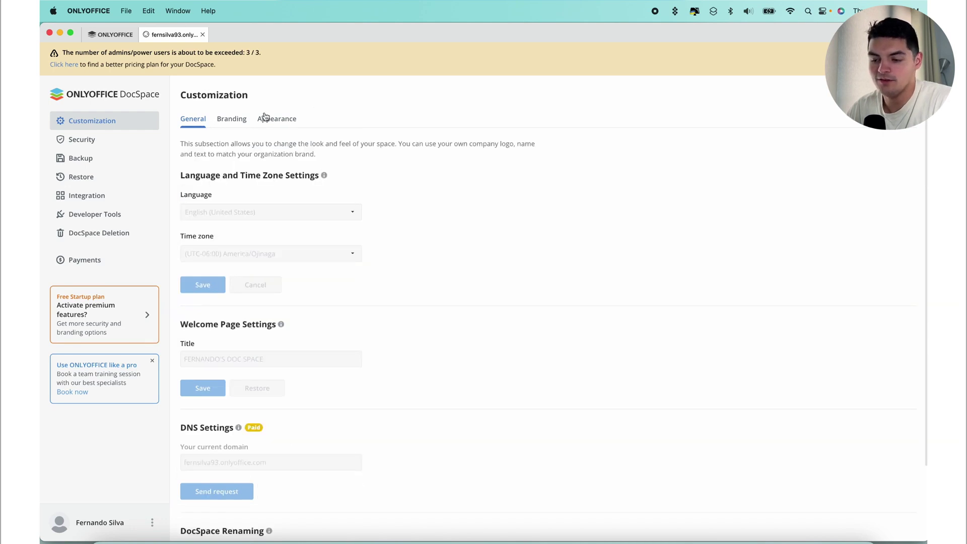
- Review the Branding logo settings, then switch to the Appearance colour and theme settings
{"action": "left_click", "coordinate": [232, 122]}
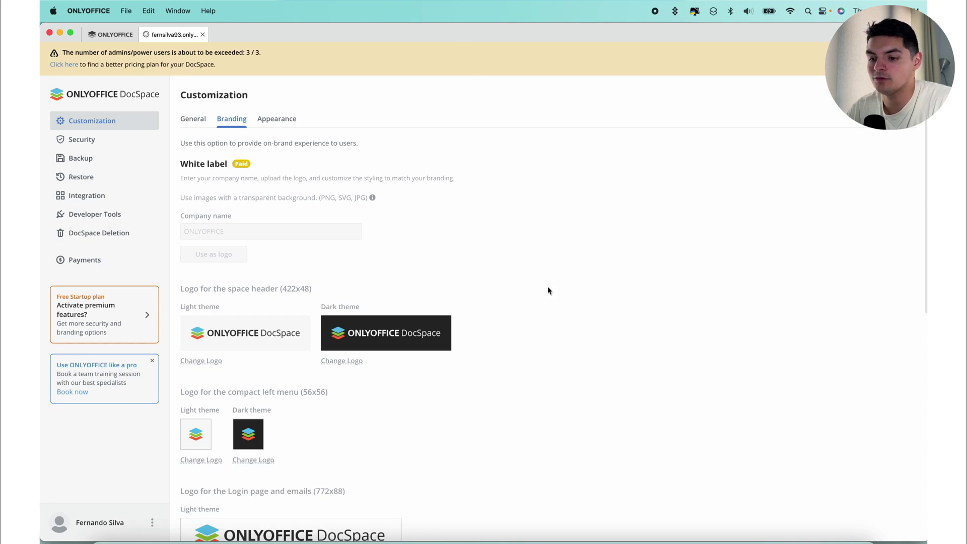
{"action": "scroll", "coordinate": [411, 308], "scroll_direction": "down", "scroll_amount": 10}
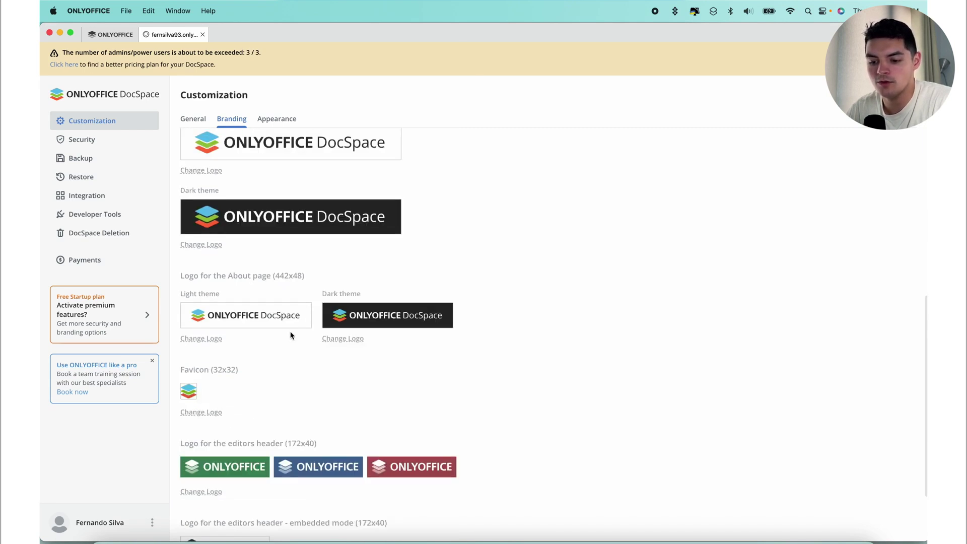
{"action": "scroll", "coordinate": [307, 328], "scroll_direction": "down", "scroll_amount": 3}
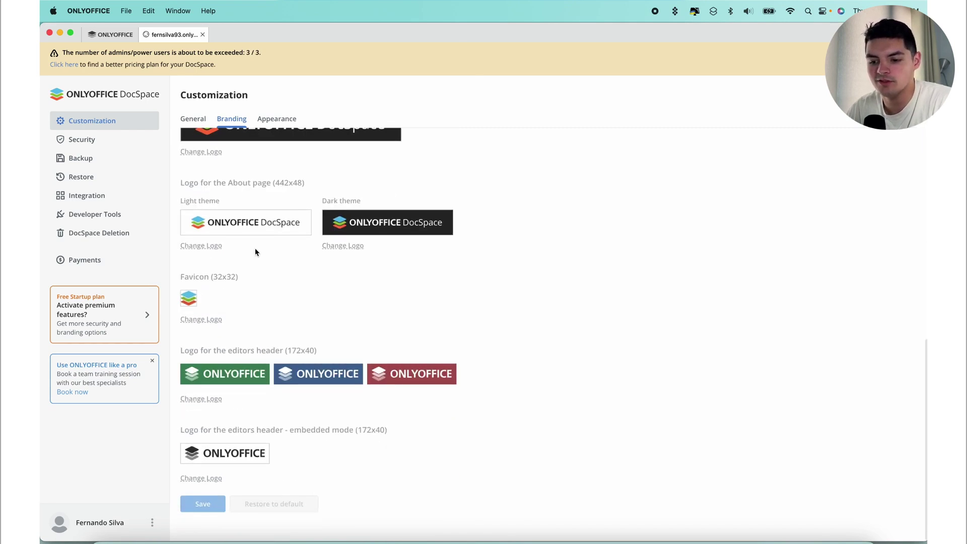
{"action": "scroll", "coordinate": [210, 251], "scroll_direction": "up", "scroll_amount": 12}
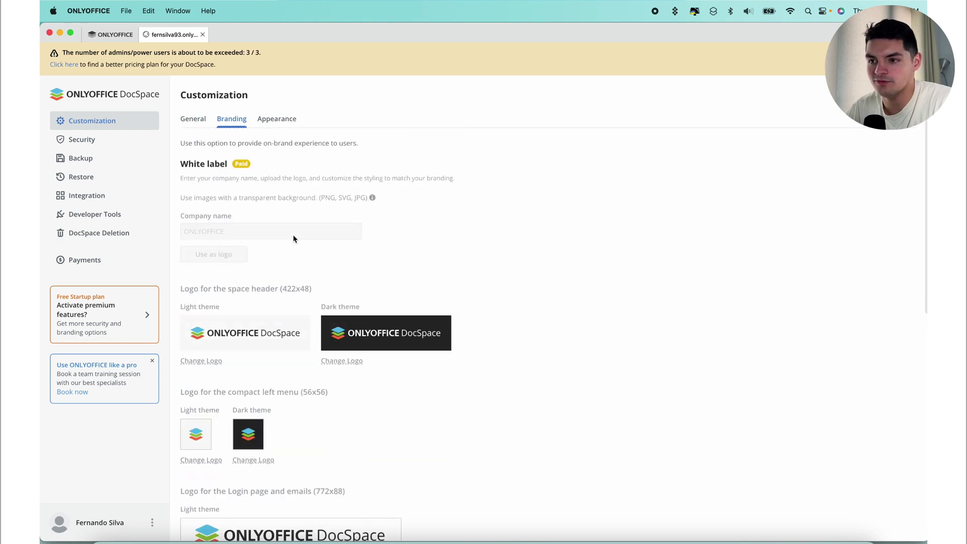
{"action": "left_click", "coordinate": [276, 118]}
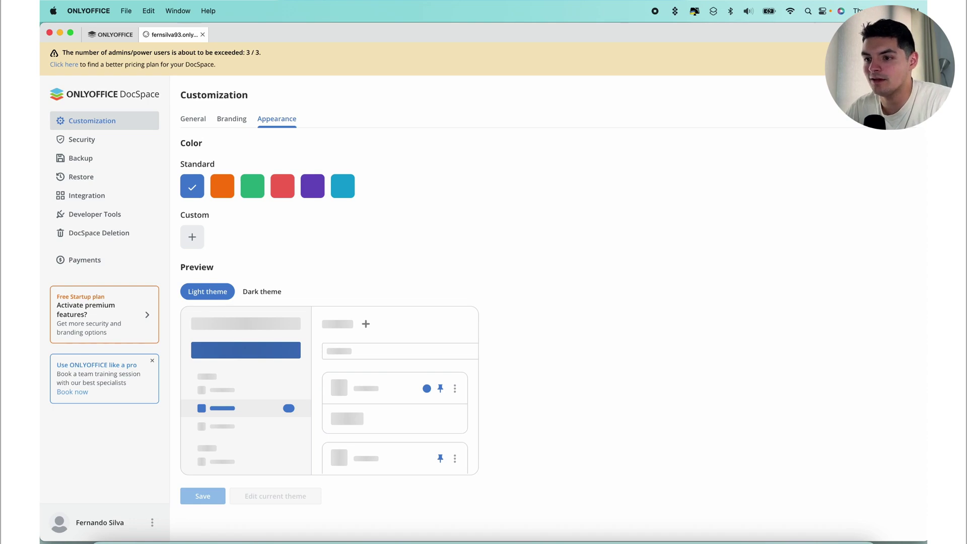
- Choose the orange Standard accent colour, preview it in Dark theme, and save it
{"action": "left_click", "coordinate": [226, 189]}
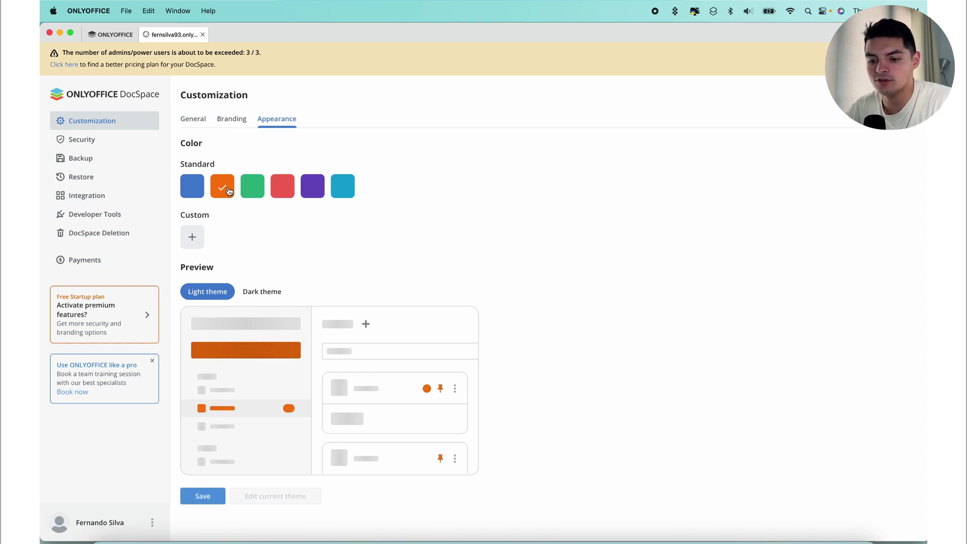
{"action": "left_click", "coordinate": [260, 299]}
{"action": "left_click", "coordinate": [211, 501]}
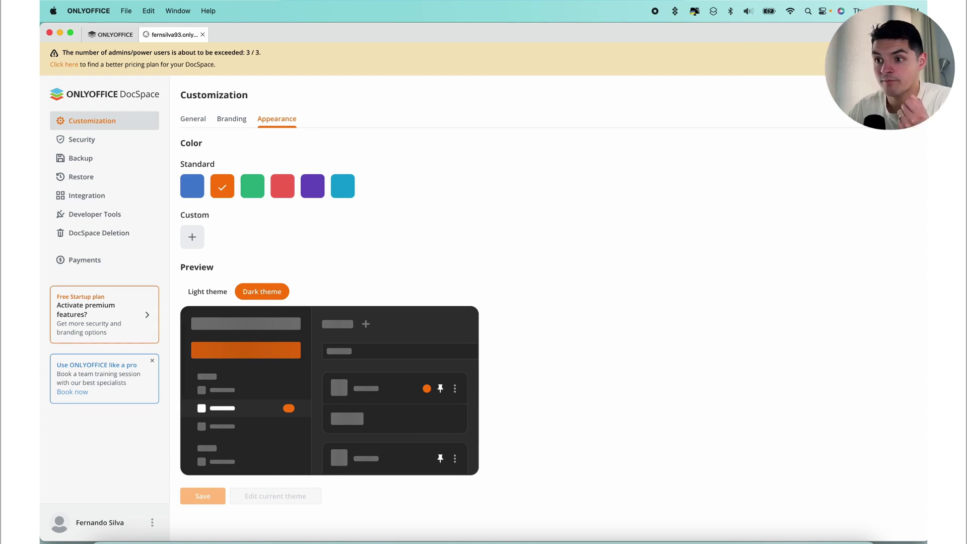
- Open the Security settings page and scroll down through its options
{"action": "left_click", "coordinate": [95, 149]}
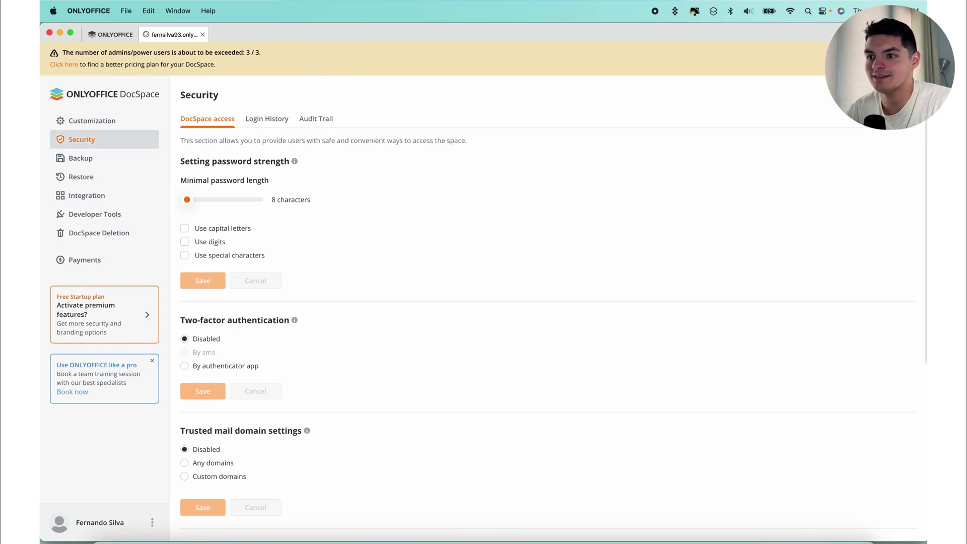
{"action": "scroll", "coordinate": [512, 333], "scroll_direction": "down", "scroll_amount": 1}
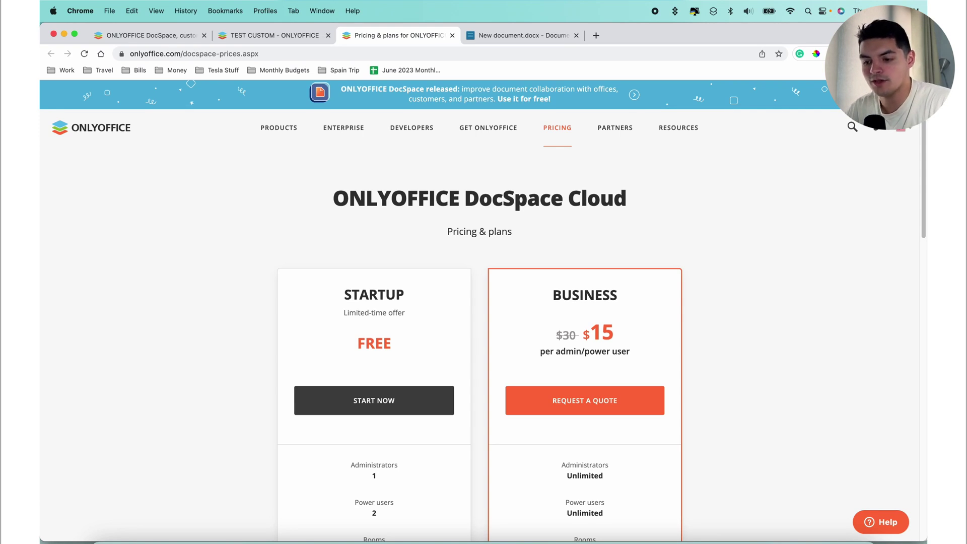
{"action": "scroll", "coordinate": [509, 339], "scroll_direction": "down", "scroll_amount": 5}
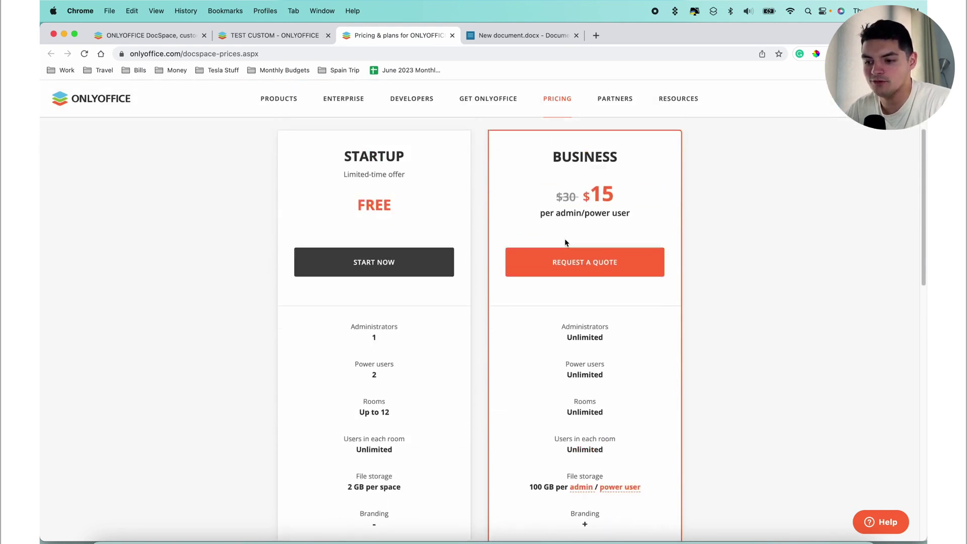
{"action": "scroll", "coordinate": [565, 243], "scroll_direction": "up", "scroll_amount": 1}
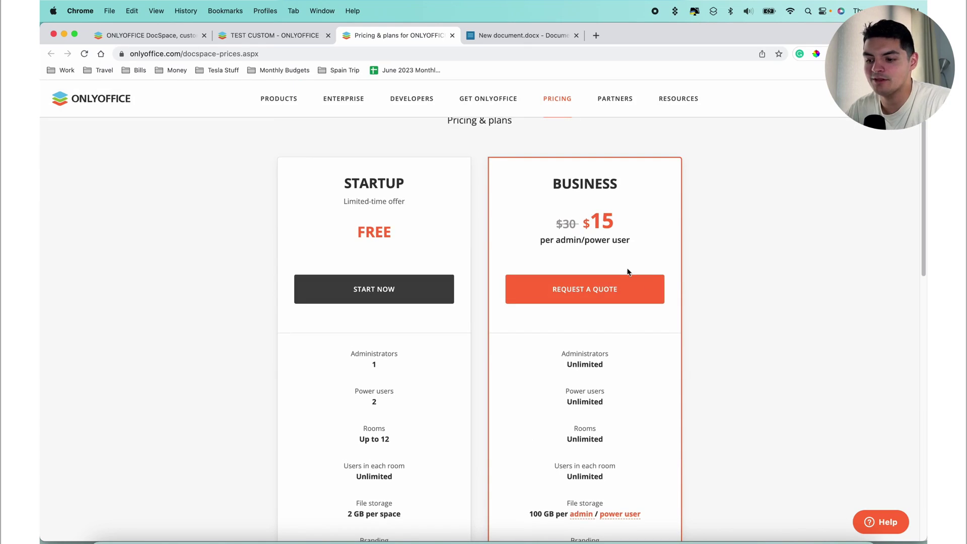
{"action": "scroll", "coordinate": [604, 327], "scroll_direction": "down", "scroll_amount": 5}
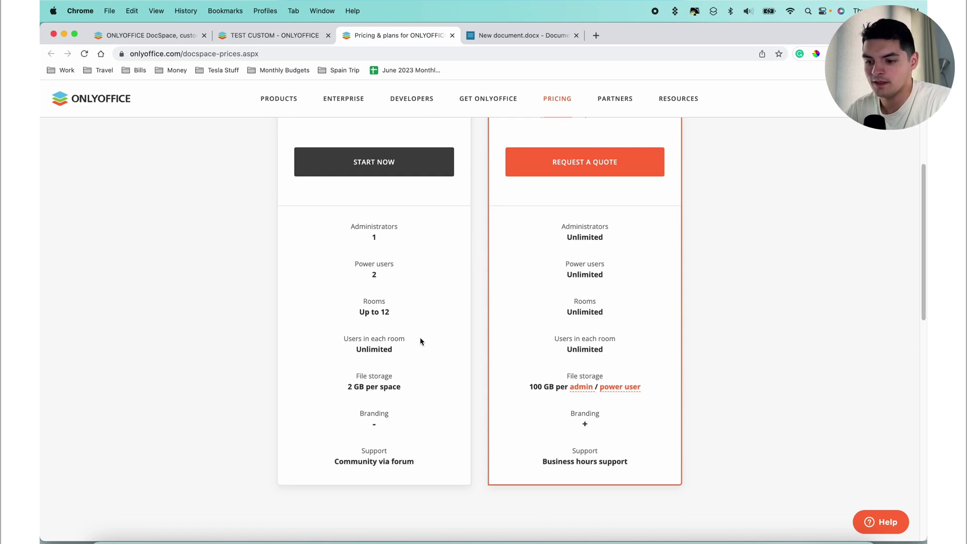
{"action": "scroll", "coordinate": [421, 339], "scroll_direction": "up", "scroll_amount": 1}
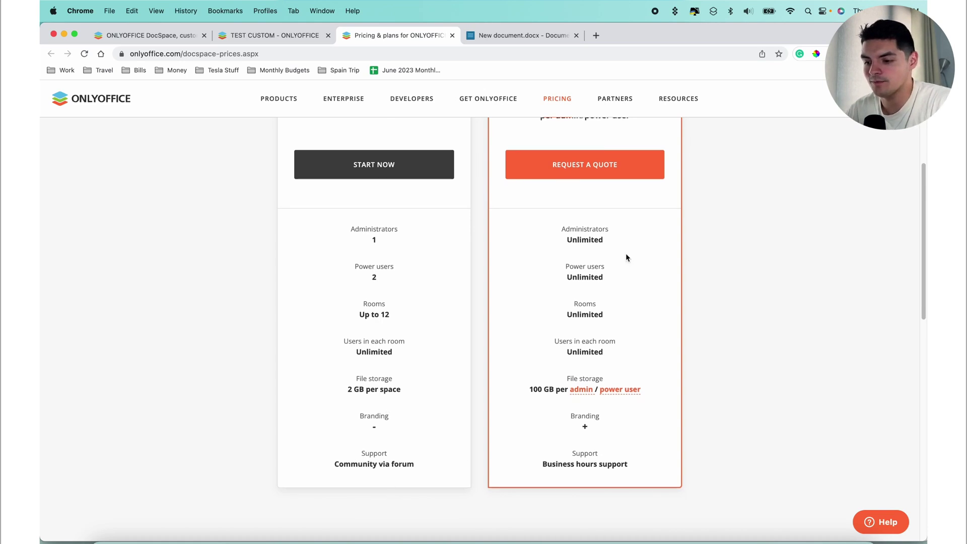
{"action": "scroll", "coordinate": [625, 253], "scroll_direction": "up", "scroll_amount": 1}
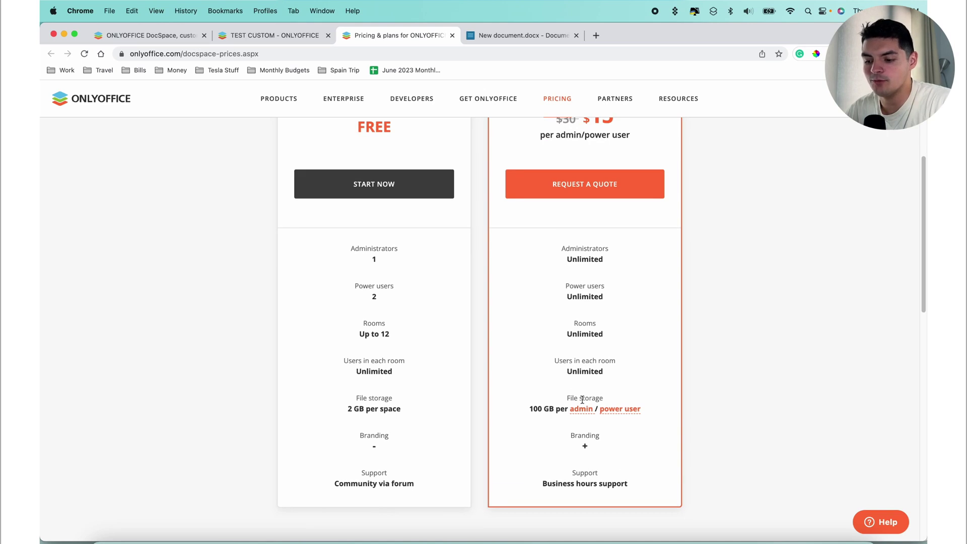